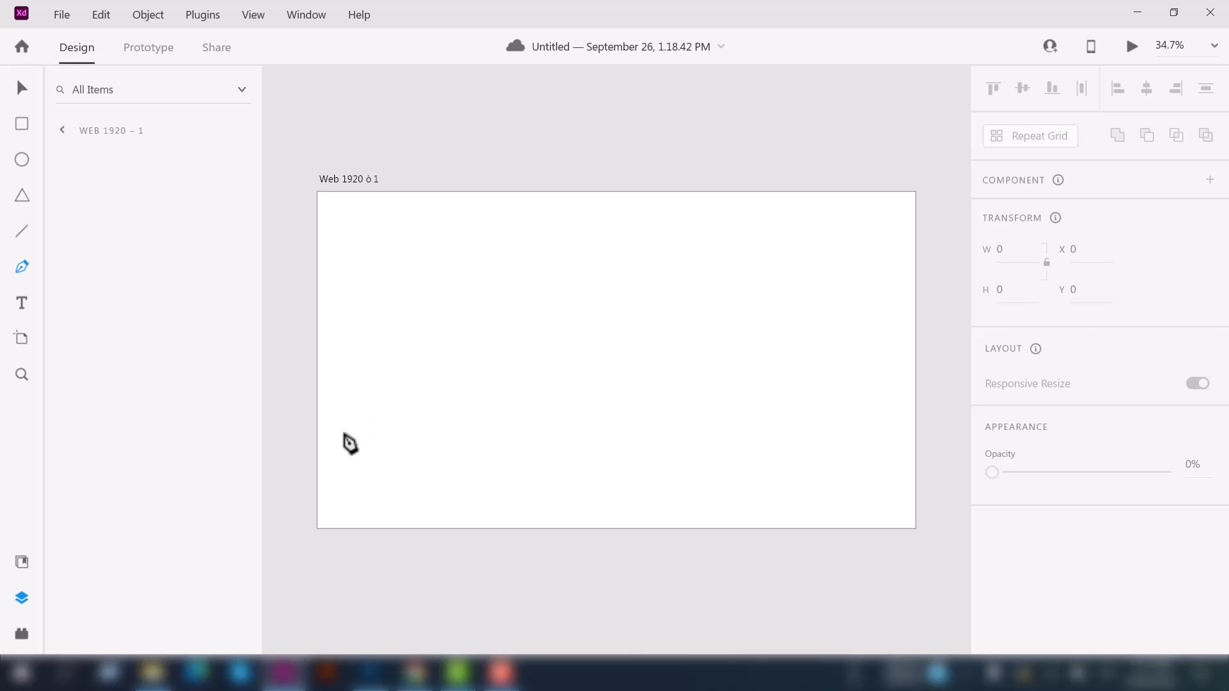
Draw a closed mountain-range path with eight jagged peaks and a flat base across the artboard using the Pen tool.
key(Escape)
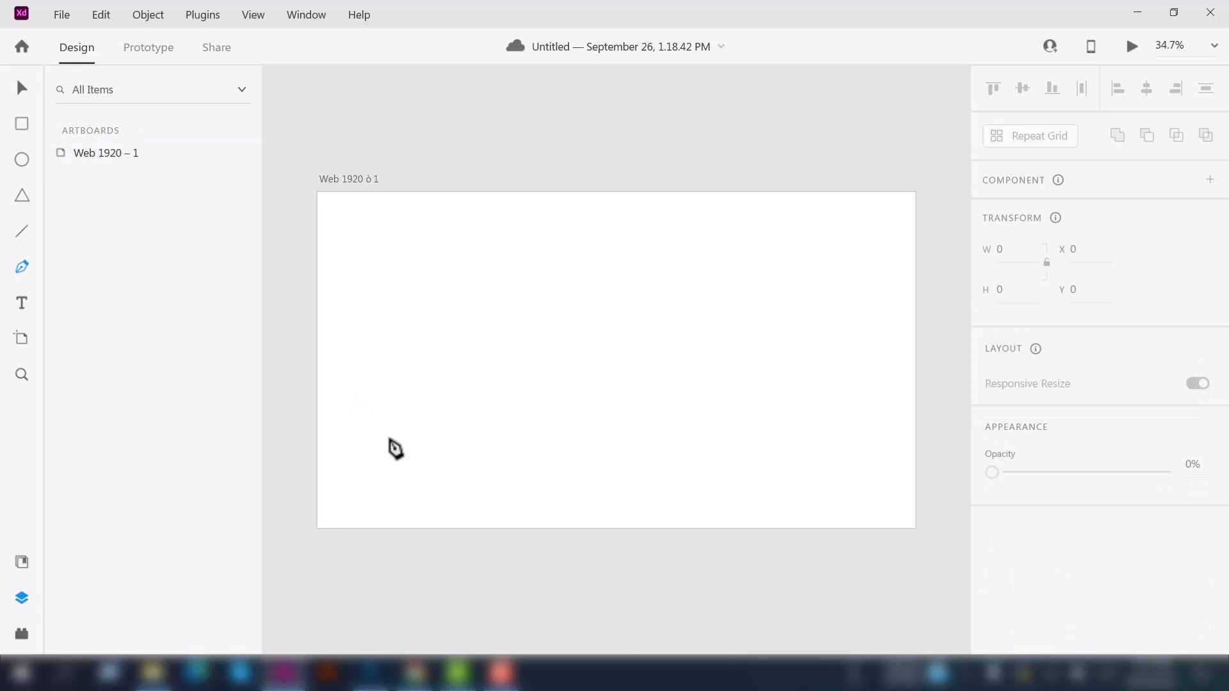
click(356, 429)
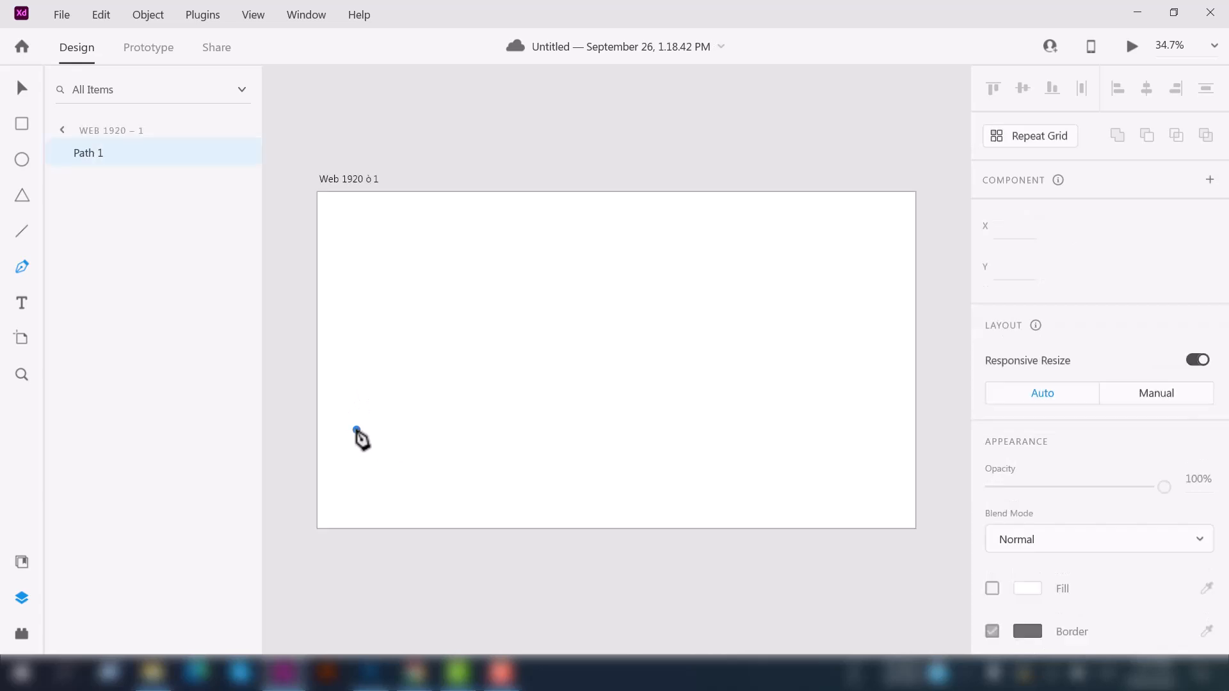
click(385, 332)
click(420, 413)
click(454, 302)
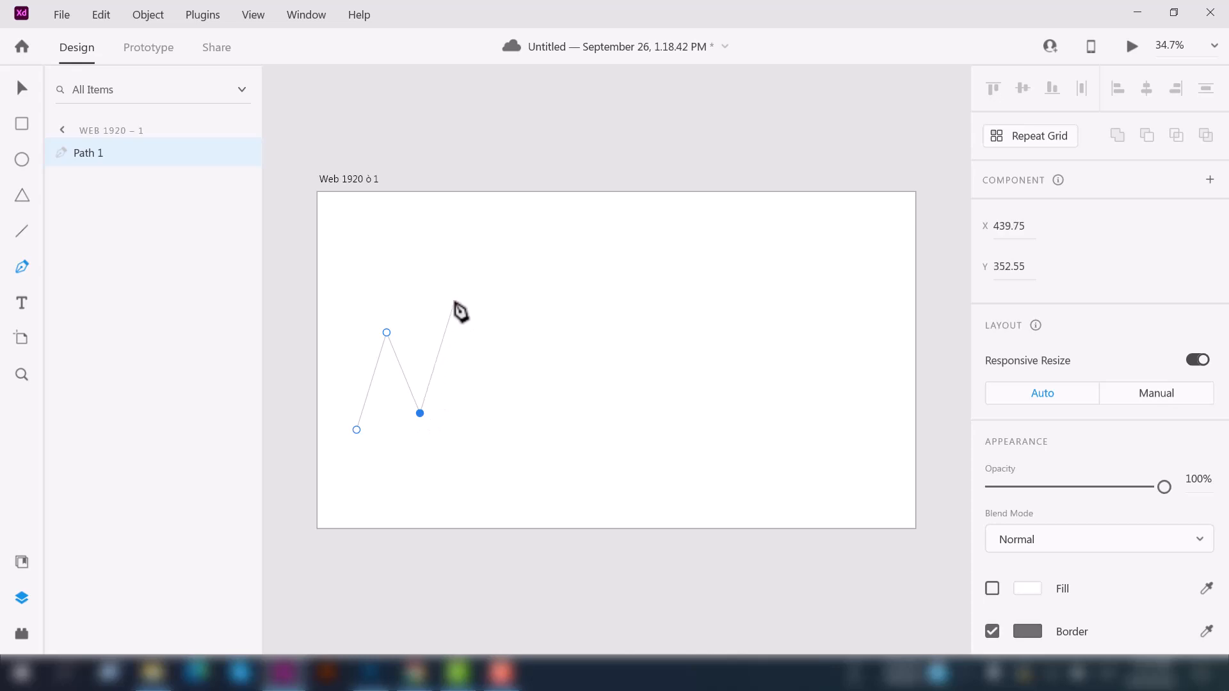
click(481, 392)
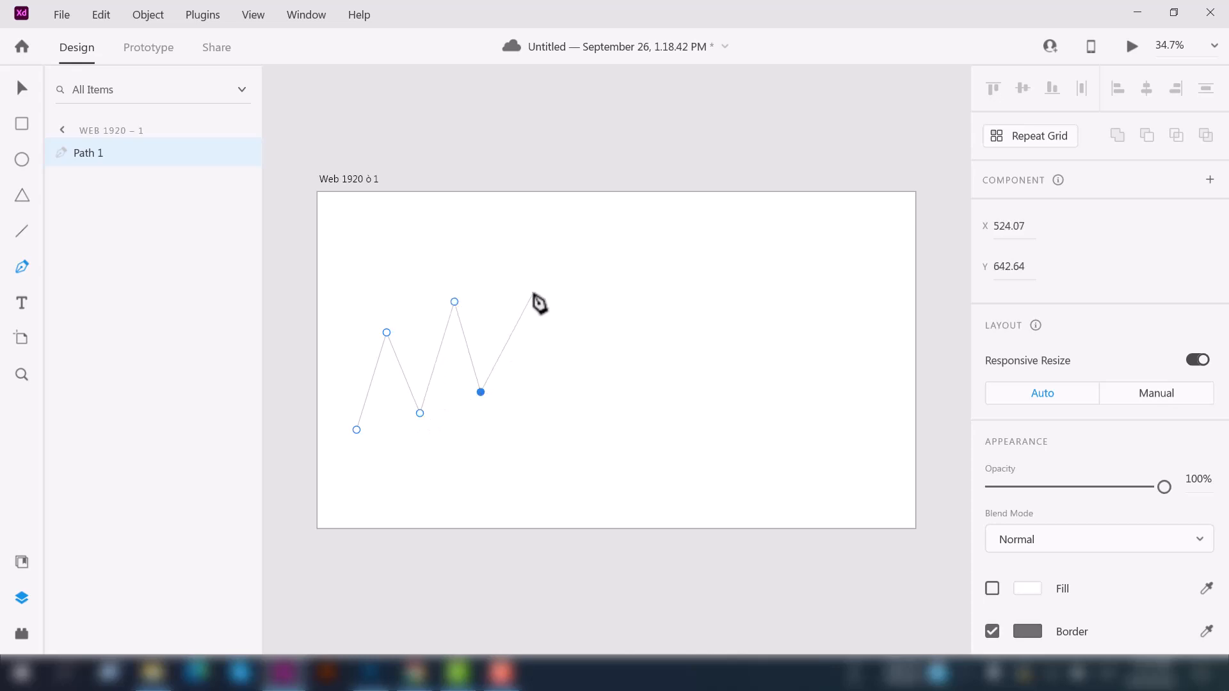
click(505, 341)
click(530, 430)
click(573, 210)
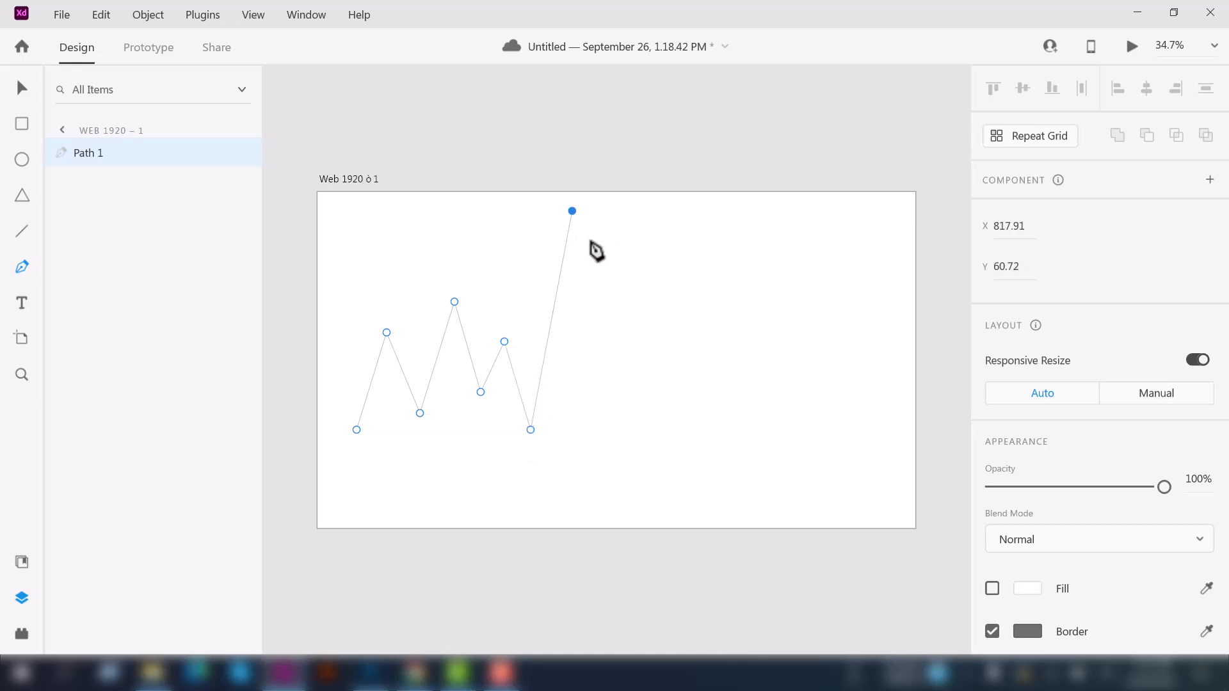
click(625, 342)
click(663, 282)
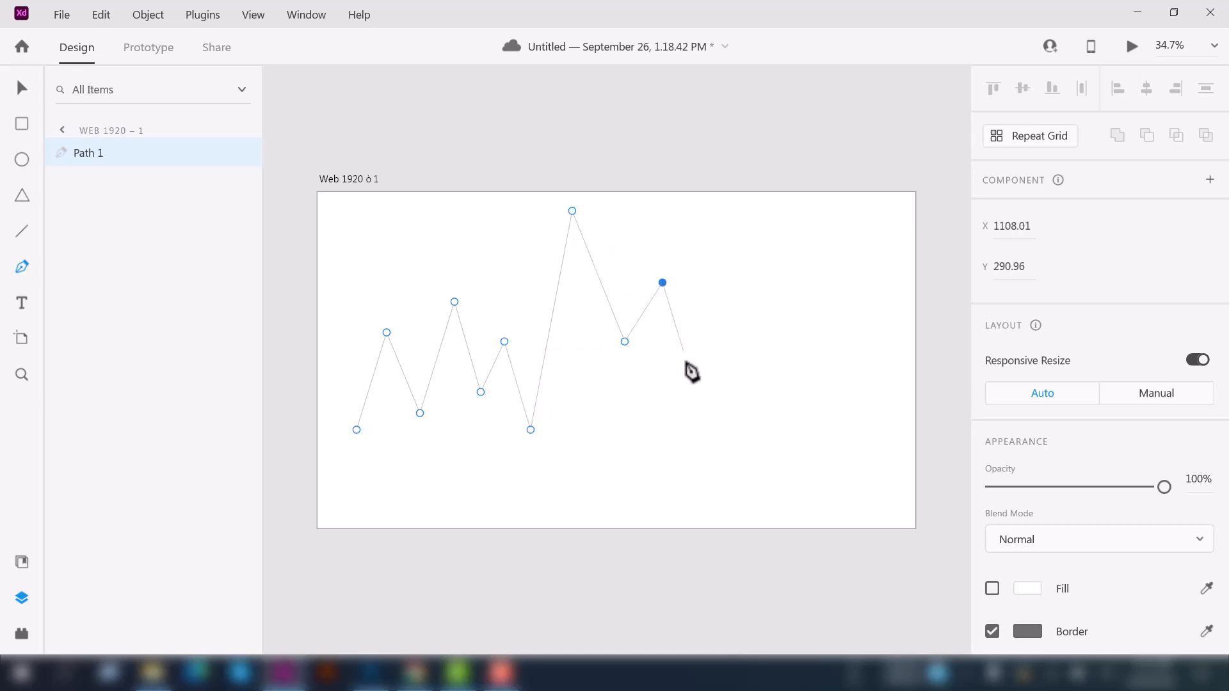
click(688, 402)
click(753, 271)
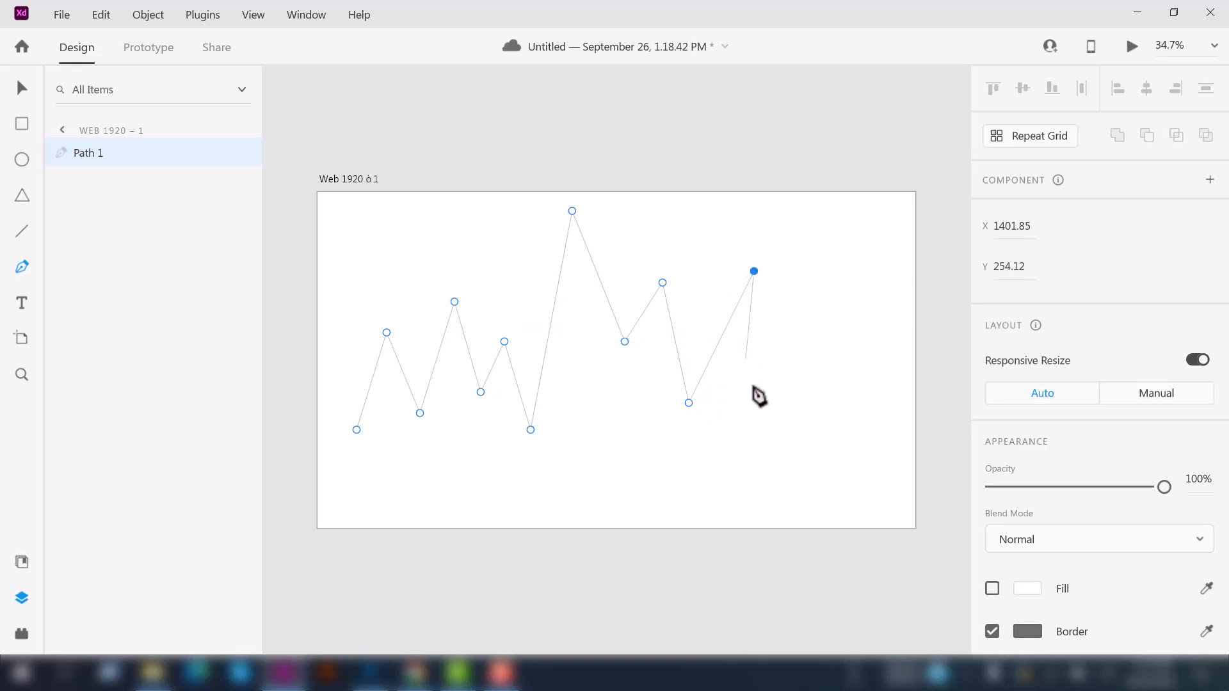
click(770, 402)
click(792, 354)
click(816, 412)
click(871, 307)
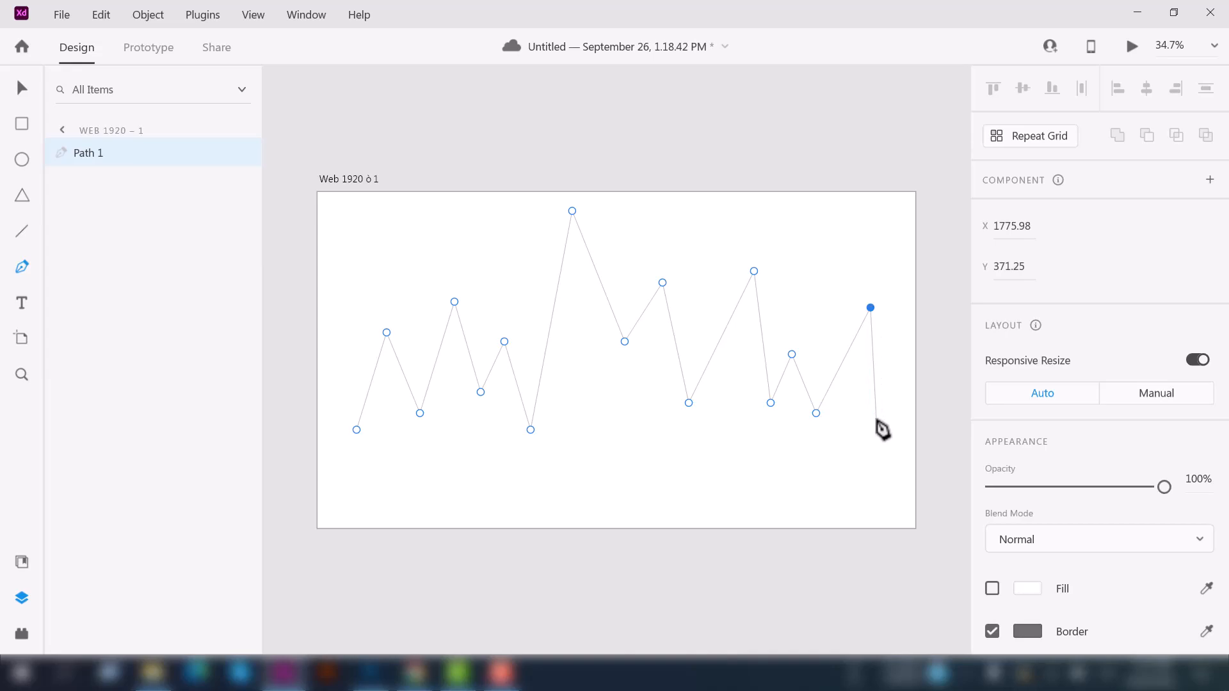
click(899, 417)
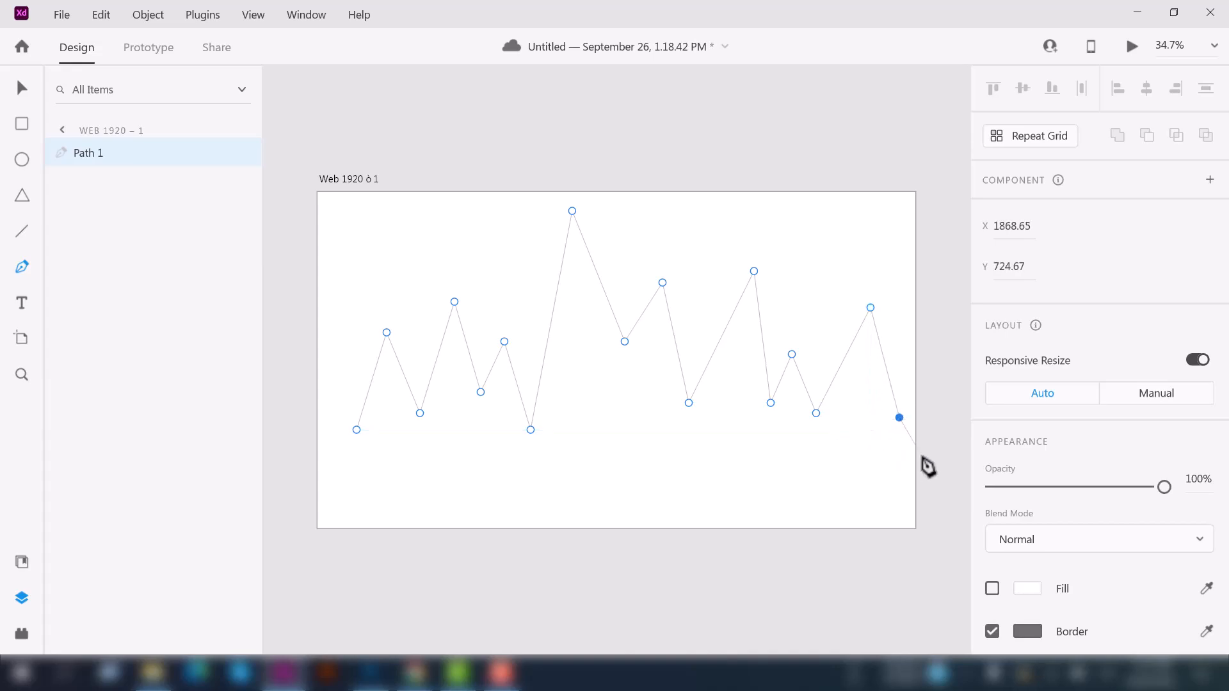
click(890, 455)
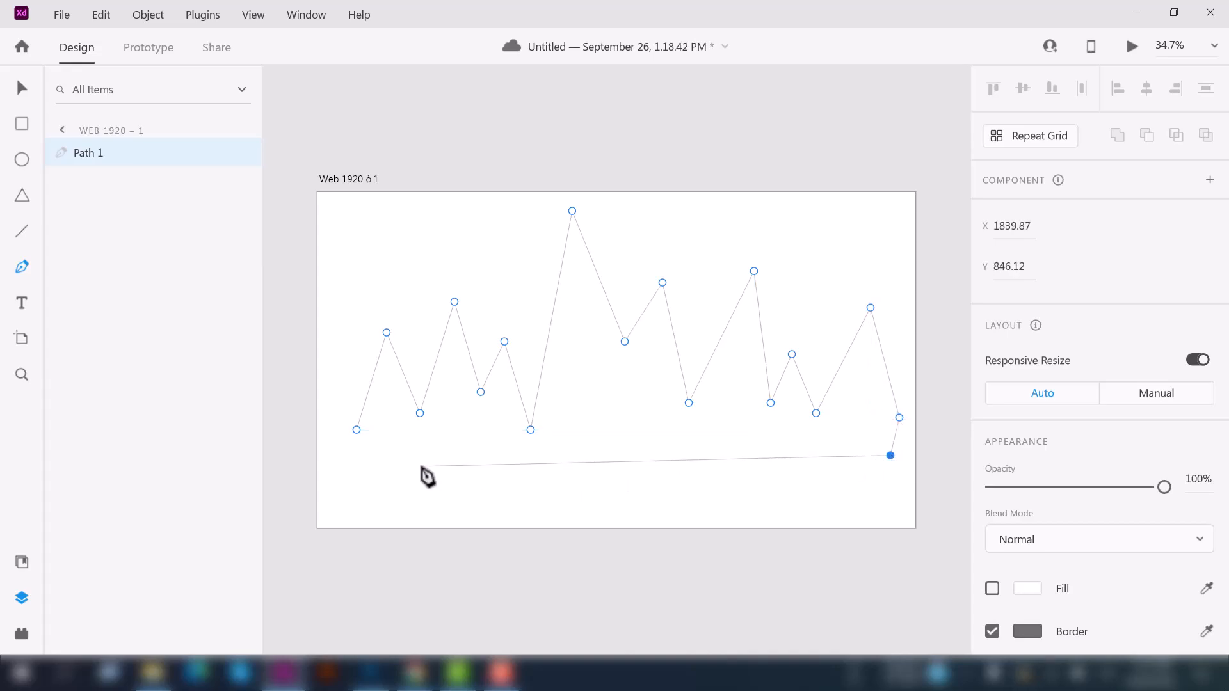
click(342, 455)
click(356, 429)
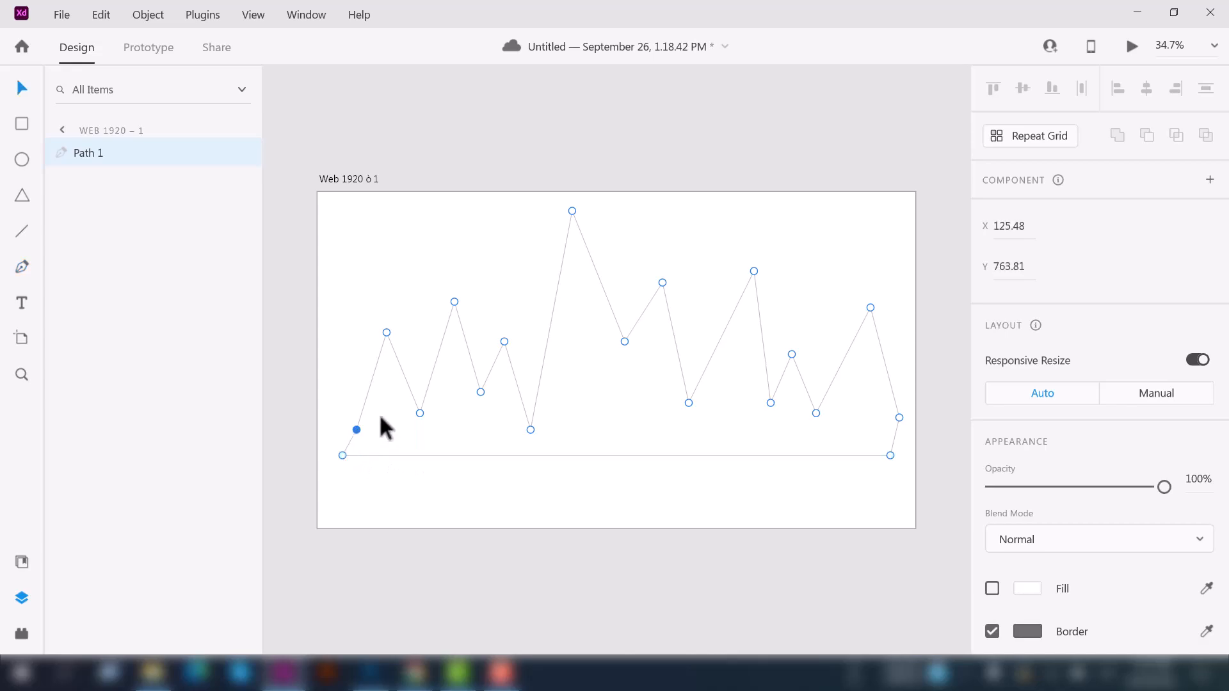
key(Escape)
Enable the mountain path's fill and set it to a solid light cyan.
scroll(1117, 360, down, 5)
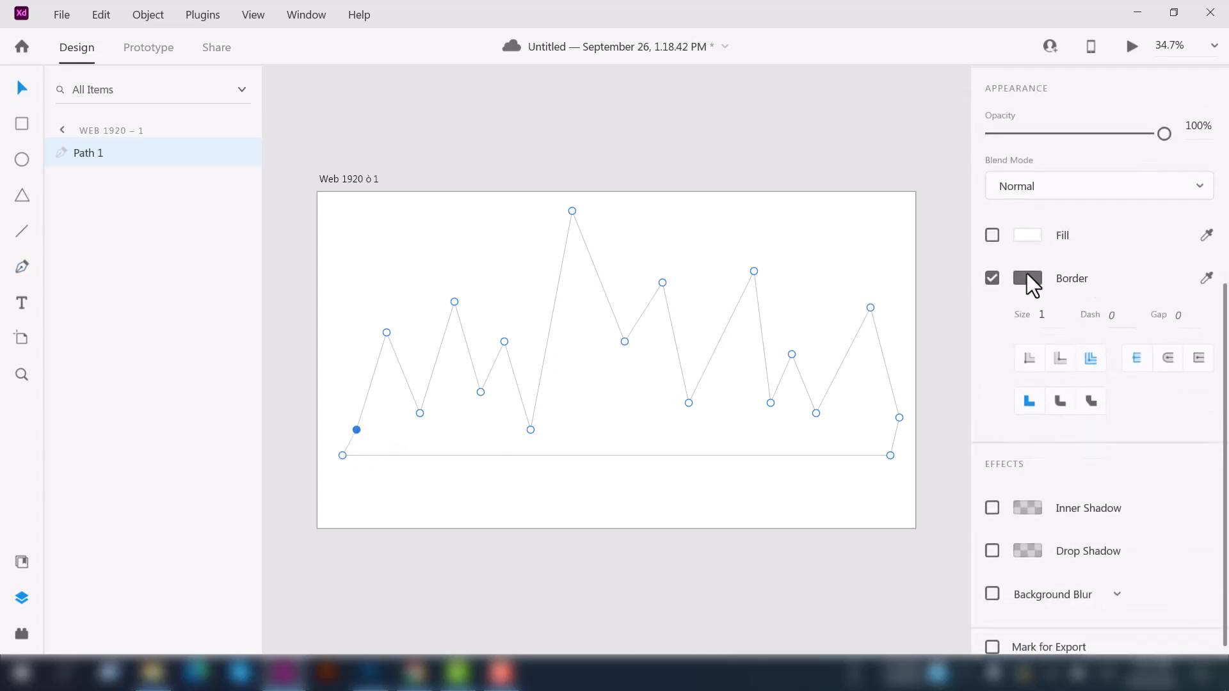
click(992, 237)
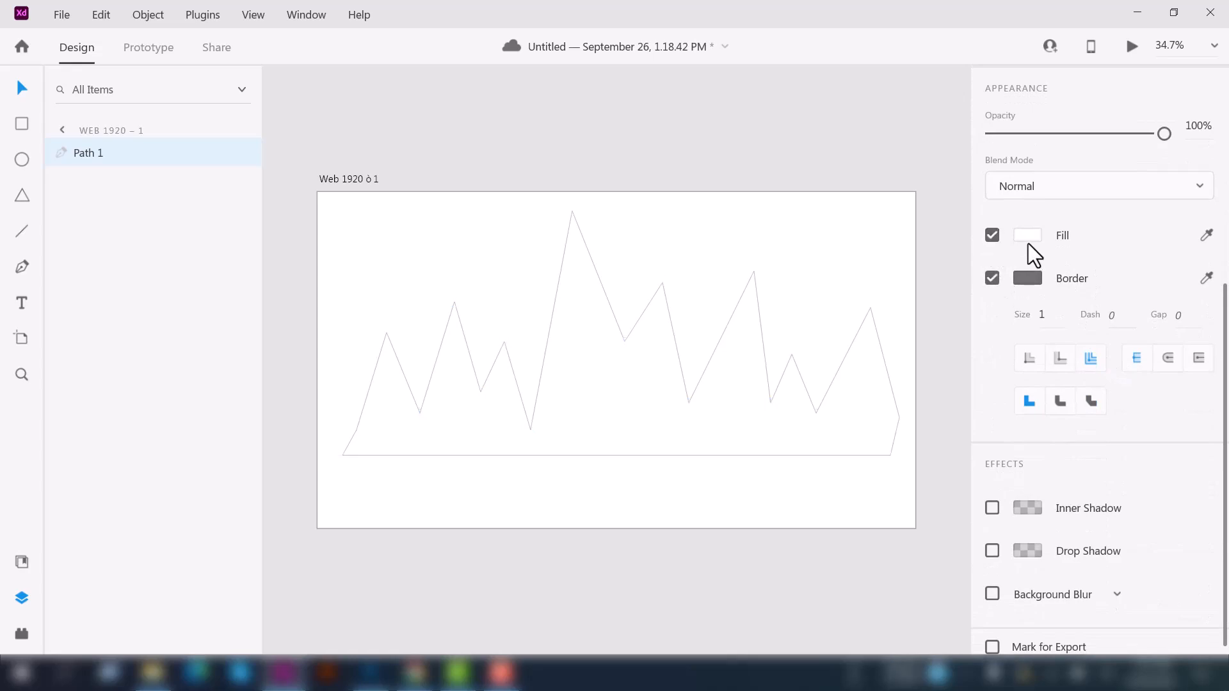
click(1024, 239)
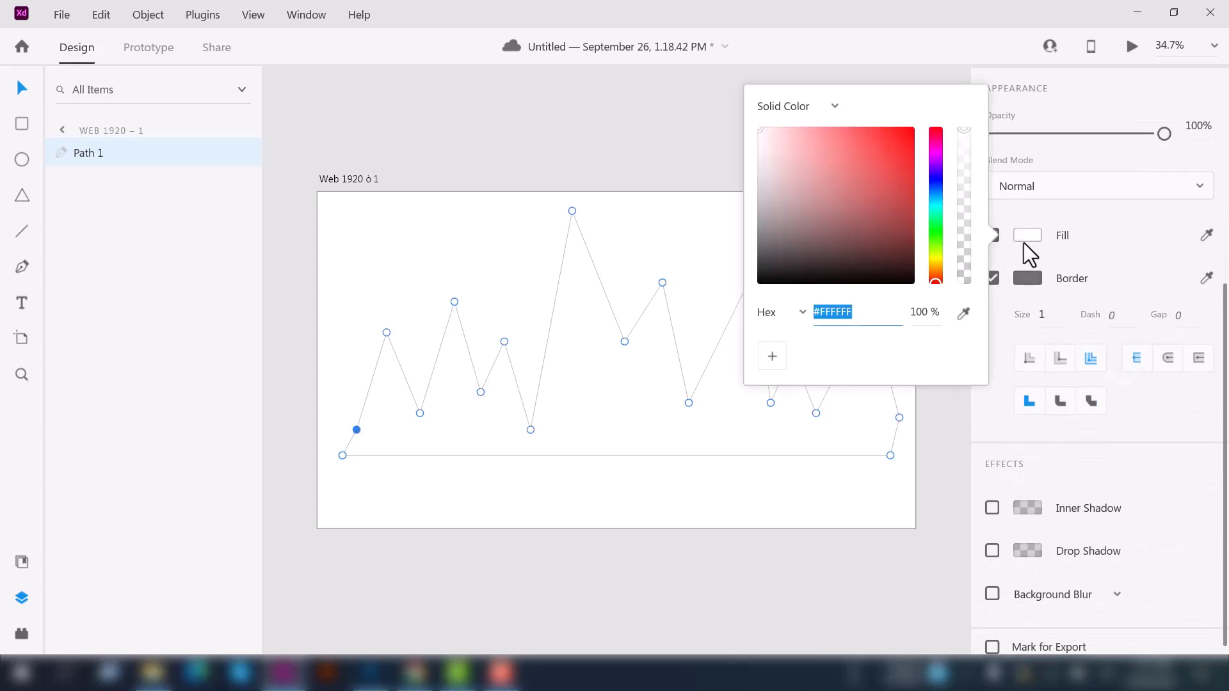
click(934, 203)
click(808, 151)
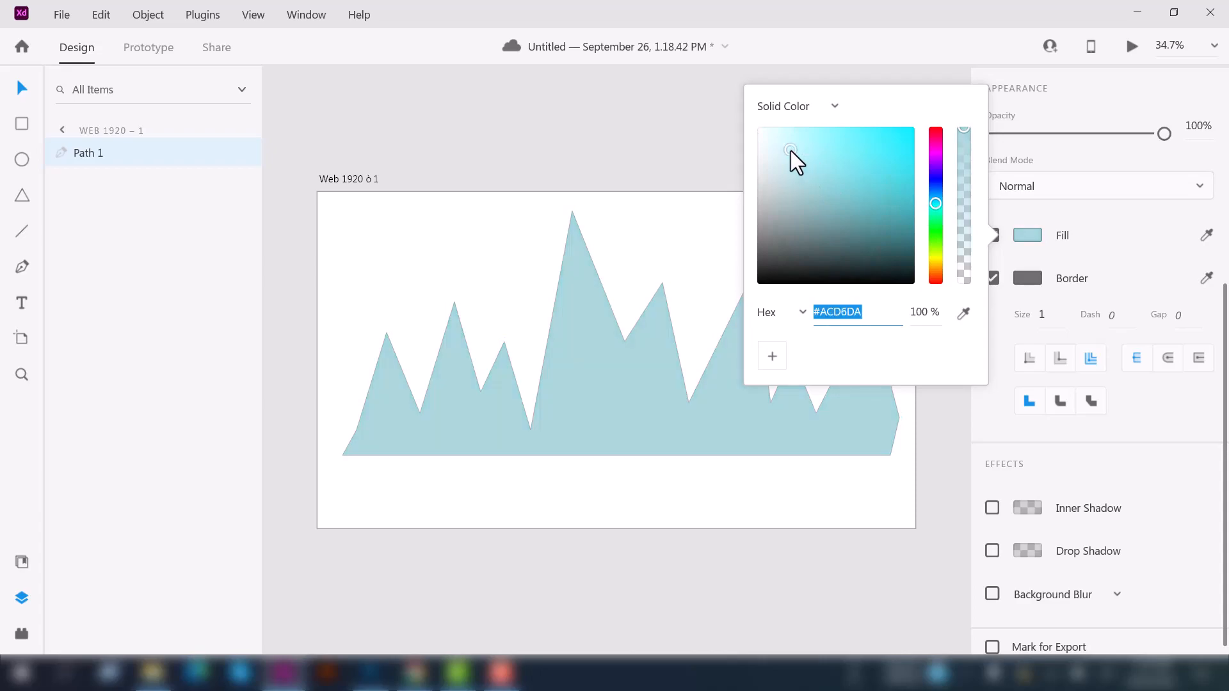
click(922, 179)
Delete the cyan mountain shape from the artboard.
click(626, 368)
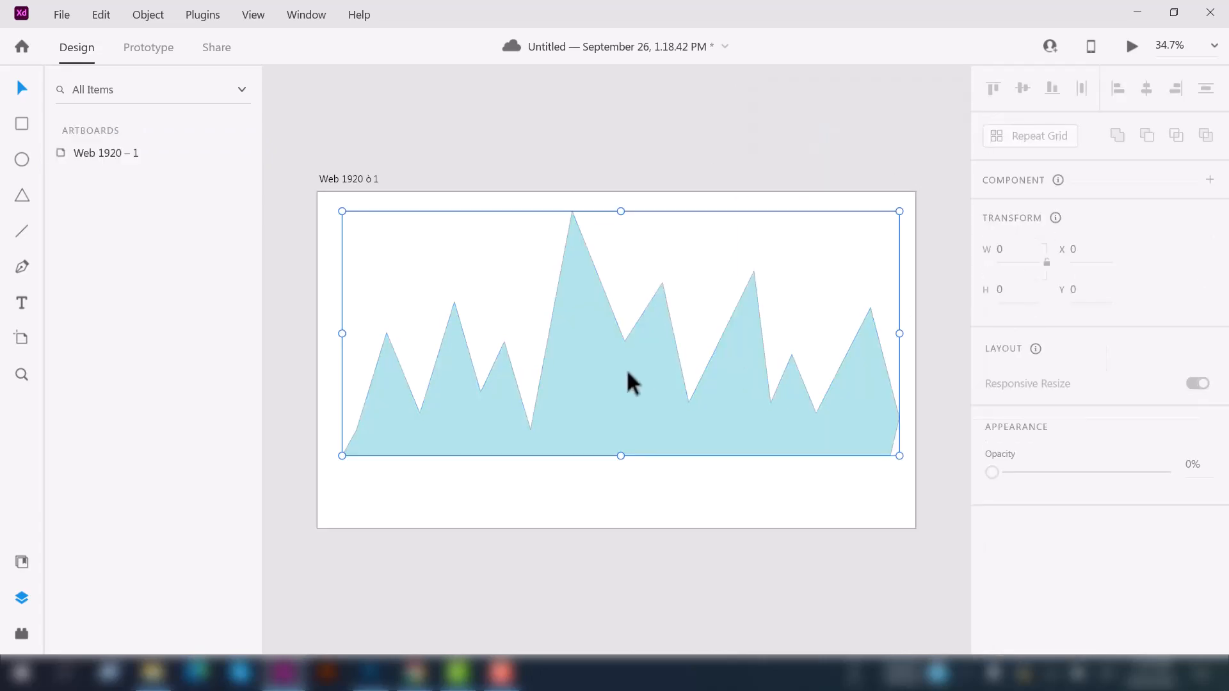
drag(626, 368, 619, 377)
scroll(1113, 413, down, 3)
key(Delete)
Draw a closed irregular seven-sided path about 966 by 752 in the left half of the artboard with the Pen tool.
click(22, 266)
click(399, 280)
click(531, 248)
click(644, 333)
click(635, 449)
click(519, 484)
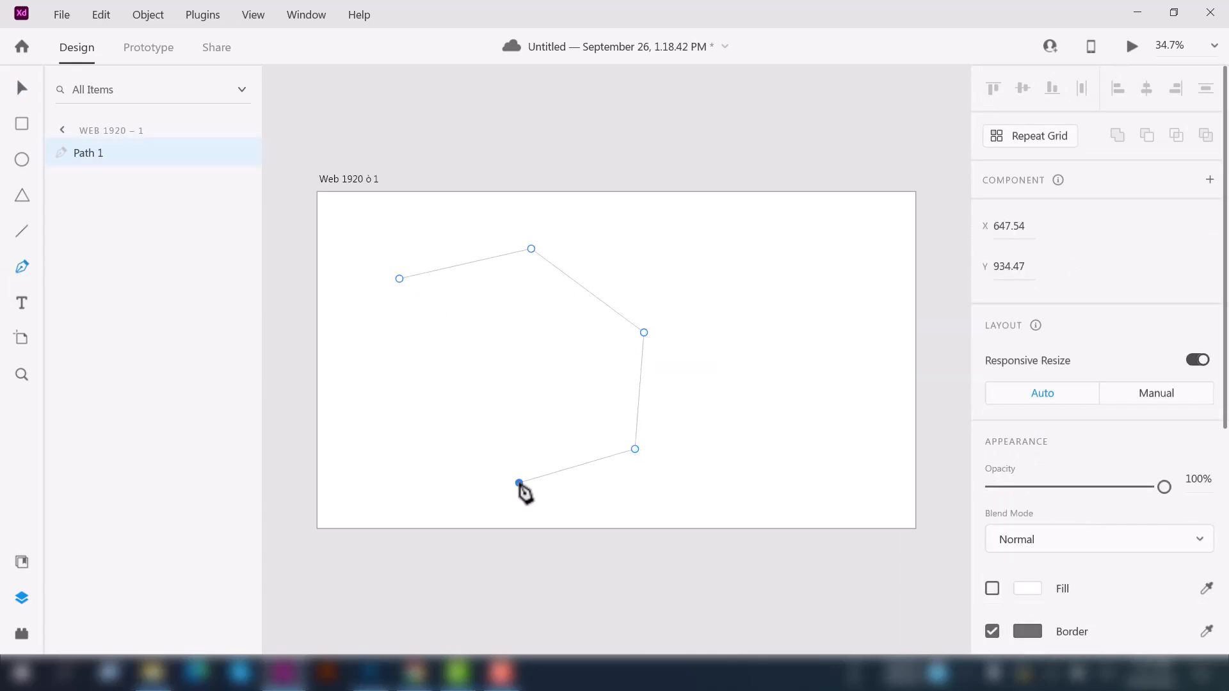
click(400, 442)
click(343, 350)
click(400, 278)
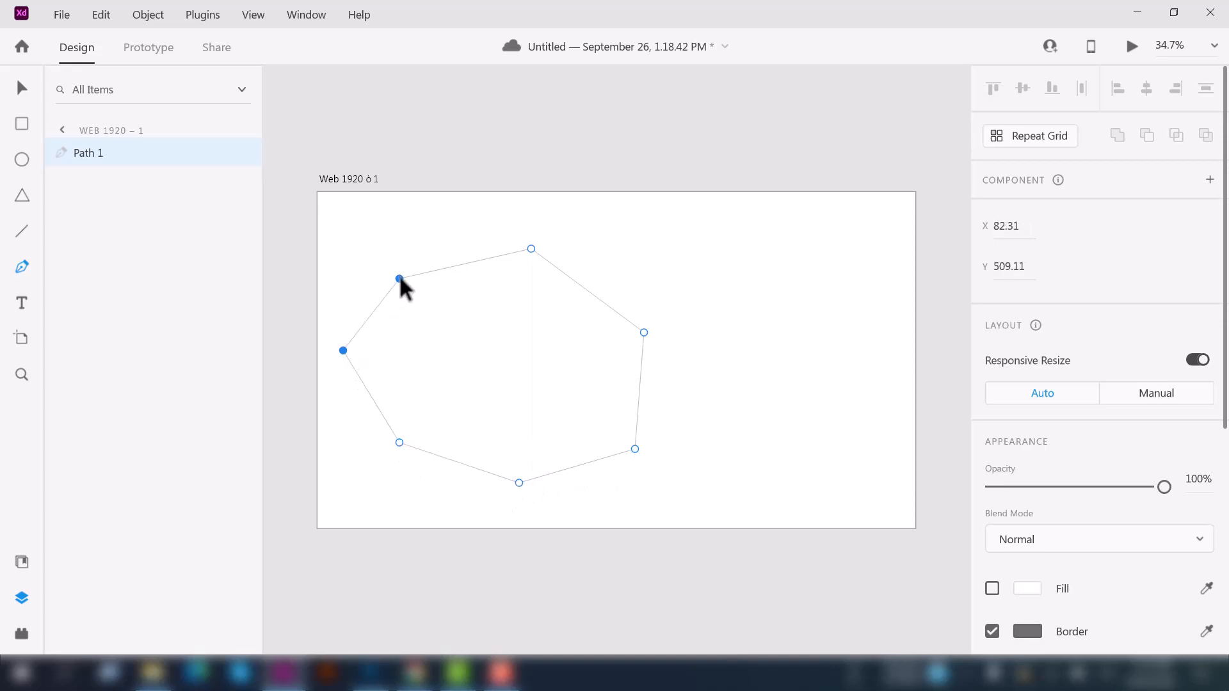
key(v)
Enable the seven-sided shape's fill and set it to dark red #9D0C0C.
scroll(1126, 355, down, 6)
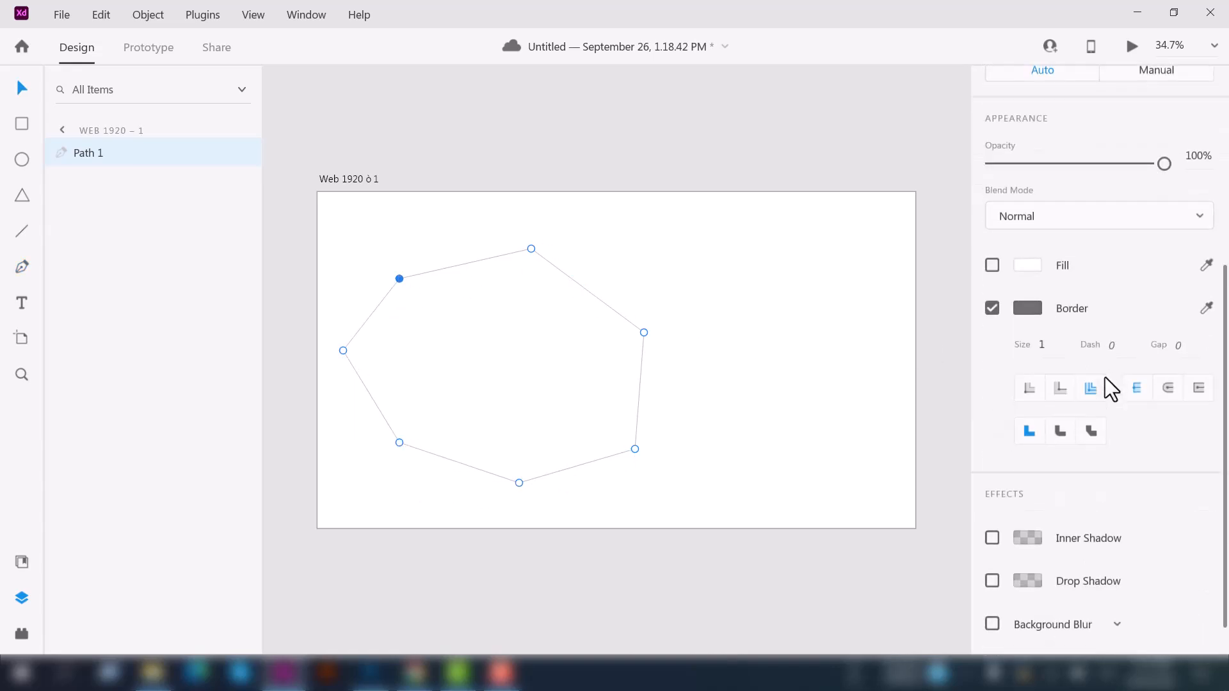
click(992, 221)
click(1028, 220)
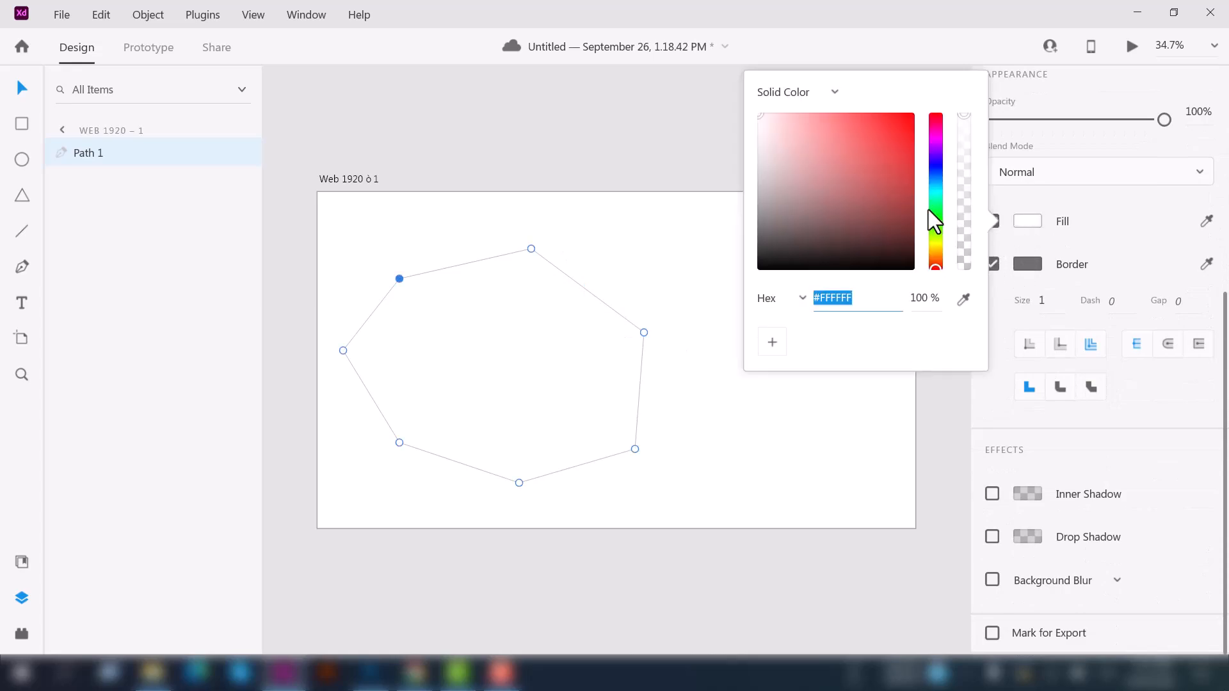
click(902, 173)
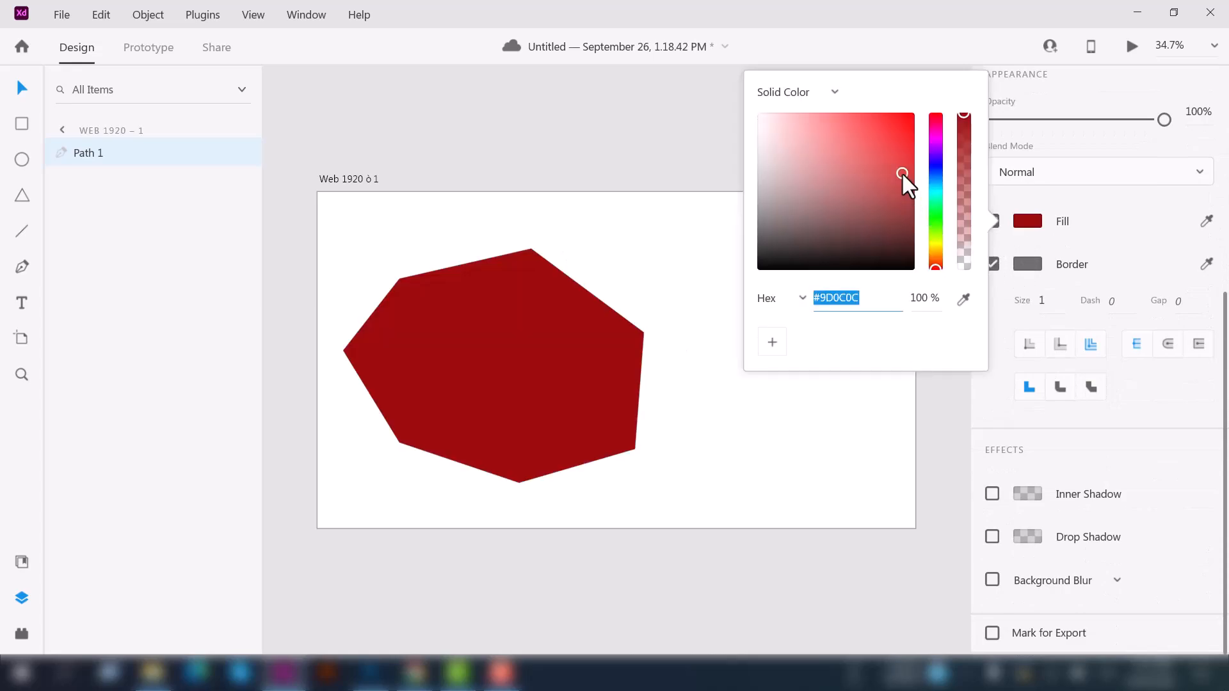
click(564, 111)
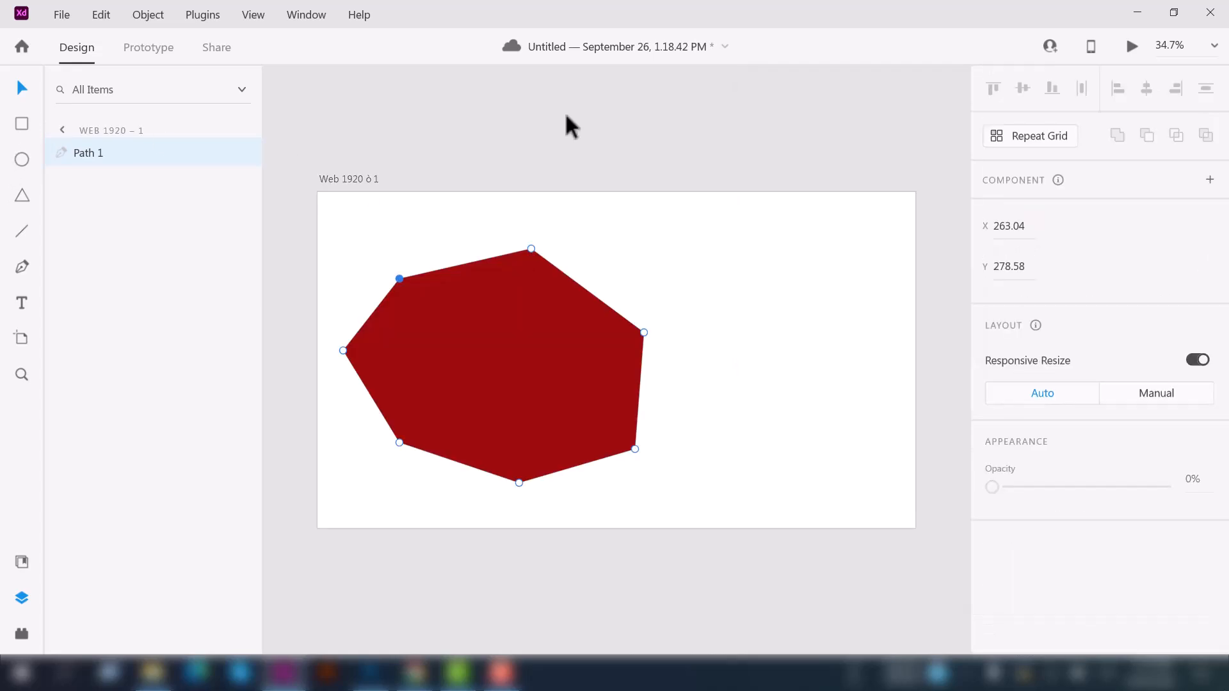
Delete the dark red seven-sided shape from the artboard.
click(439, 420)
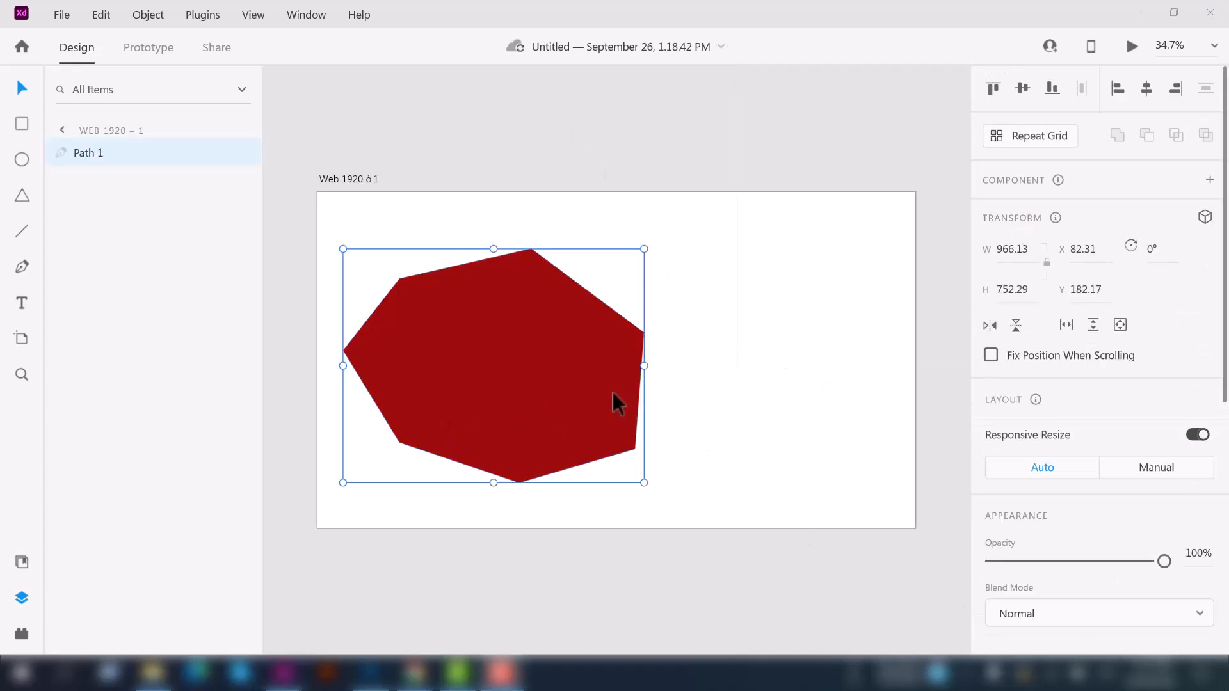
click(647, 331)
click(587, 341)
key(Delete)
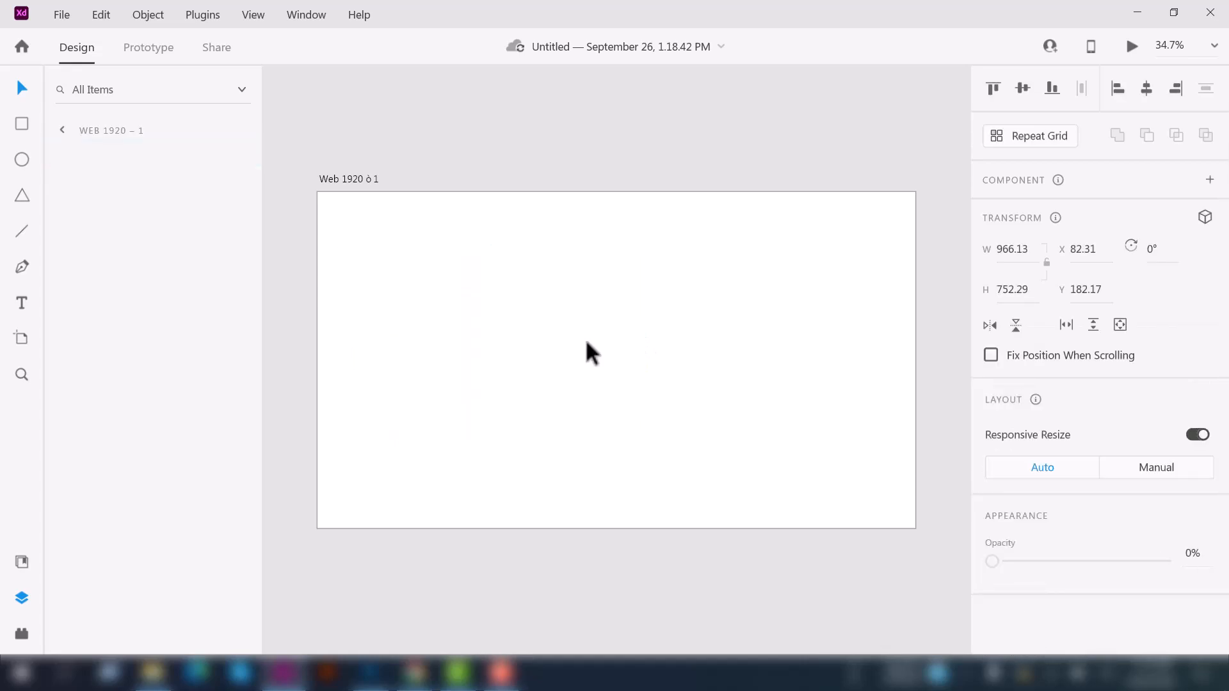
Add the text "Hey! What's Up" in the upper part of the artboard, at font size 120.
click(22, 267)
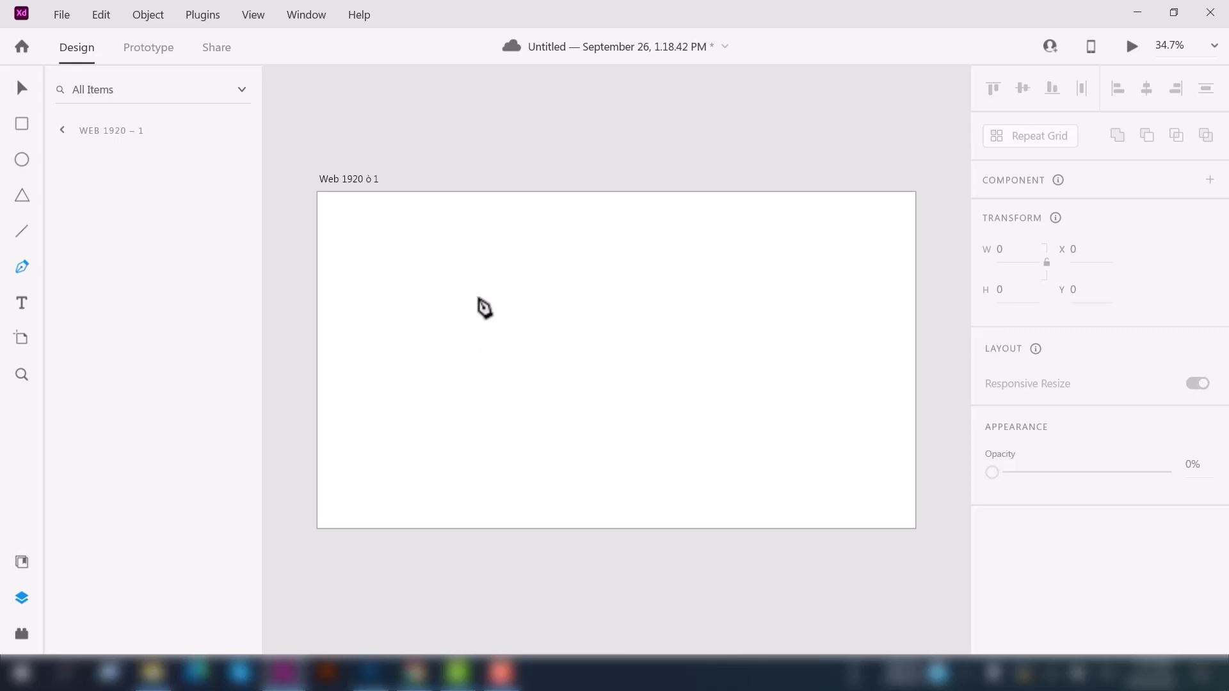
click(22, 303)
click(419, 285)
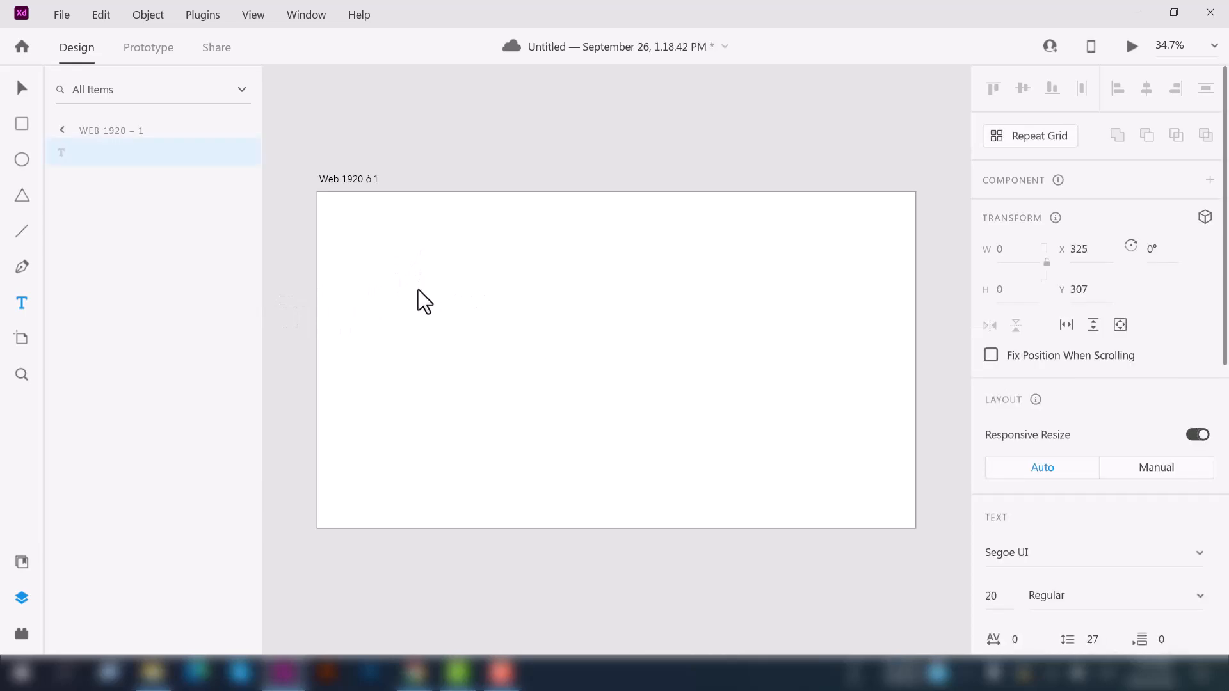
text(Hey! What's Up)
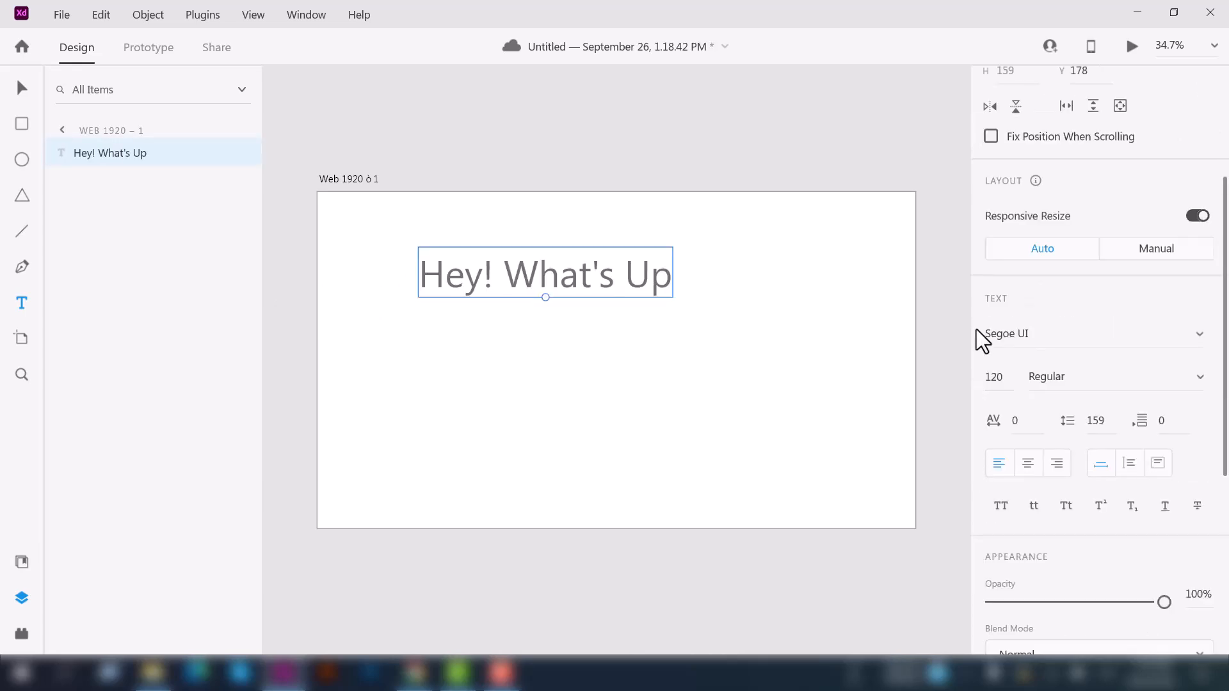
Change the font of the "Hey! What's Up" text to SF Pro Text.
scroll(977, 329, down, 3)
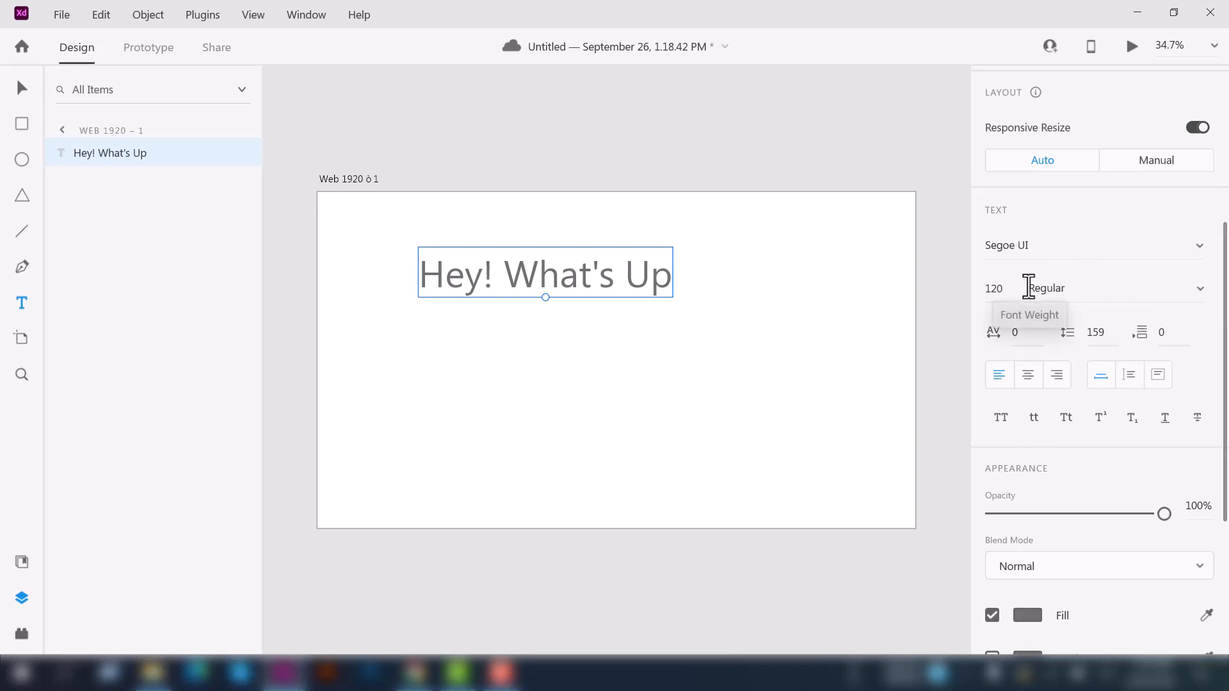
click(1034, 253)
click(1199, 201)
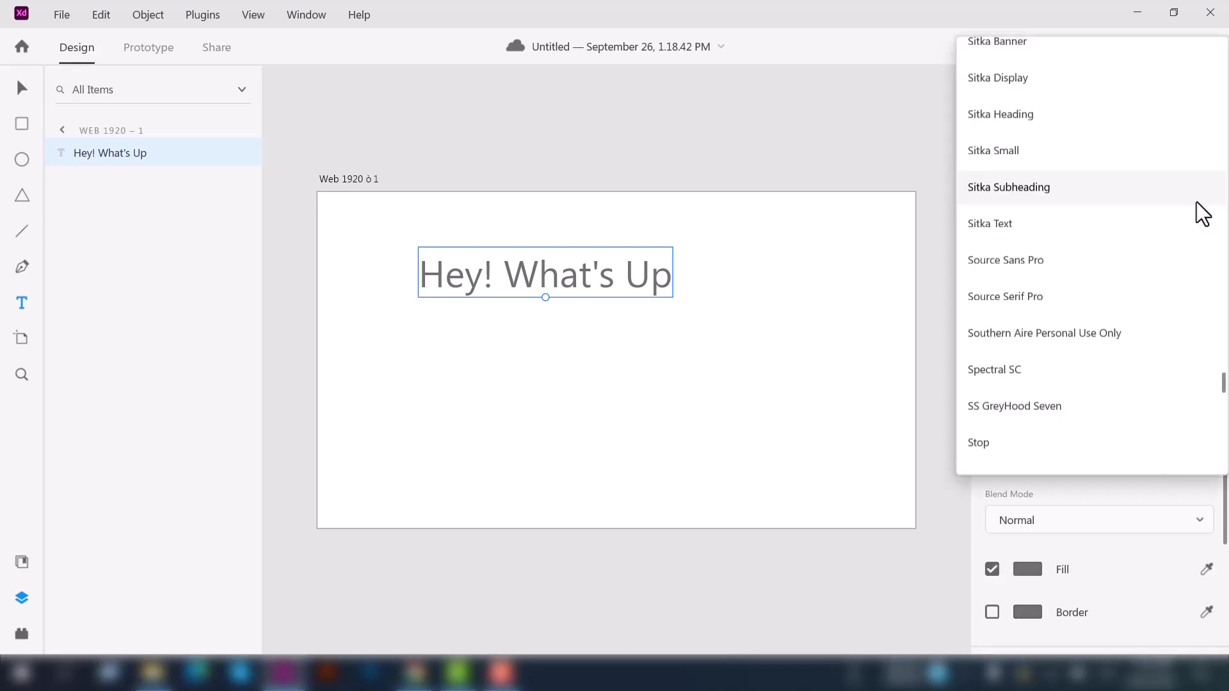
scroll(1081, 344, up, 5)
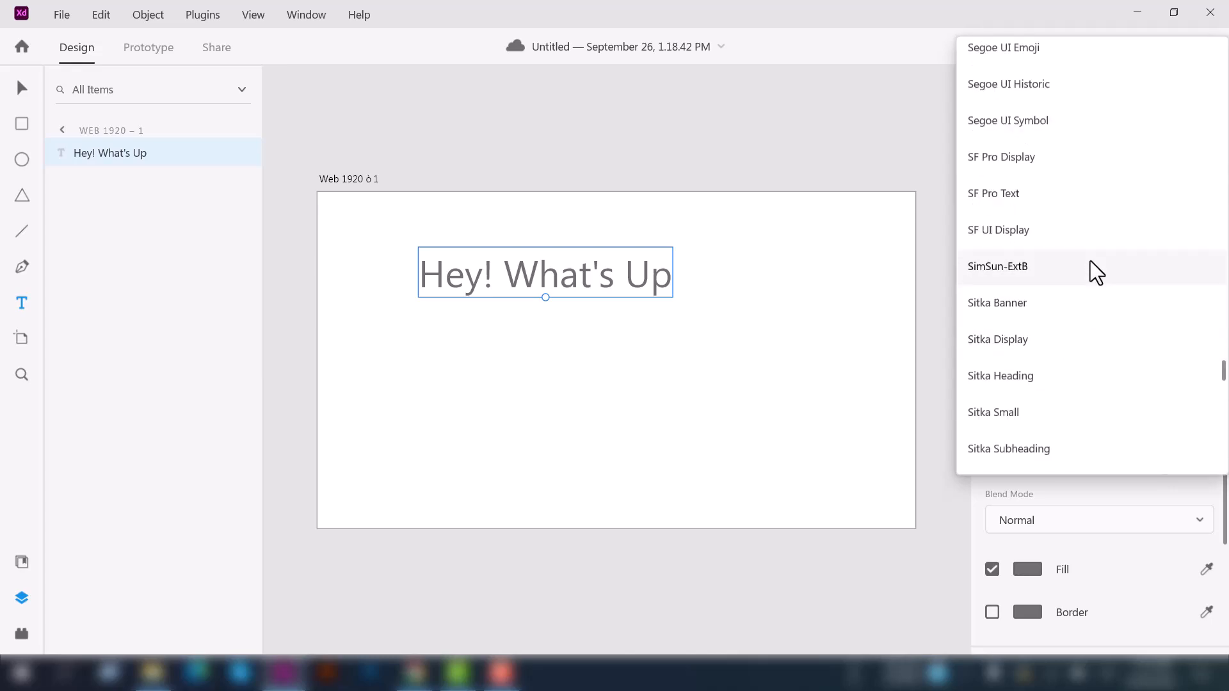
click(1033, 197)
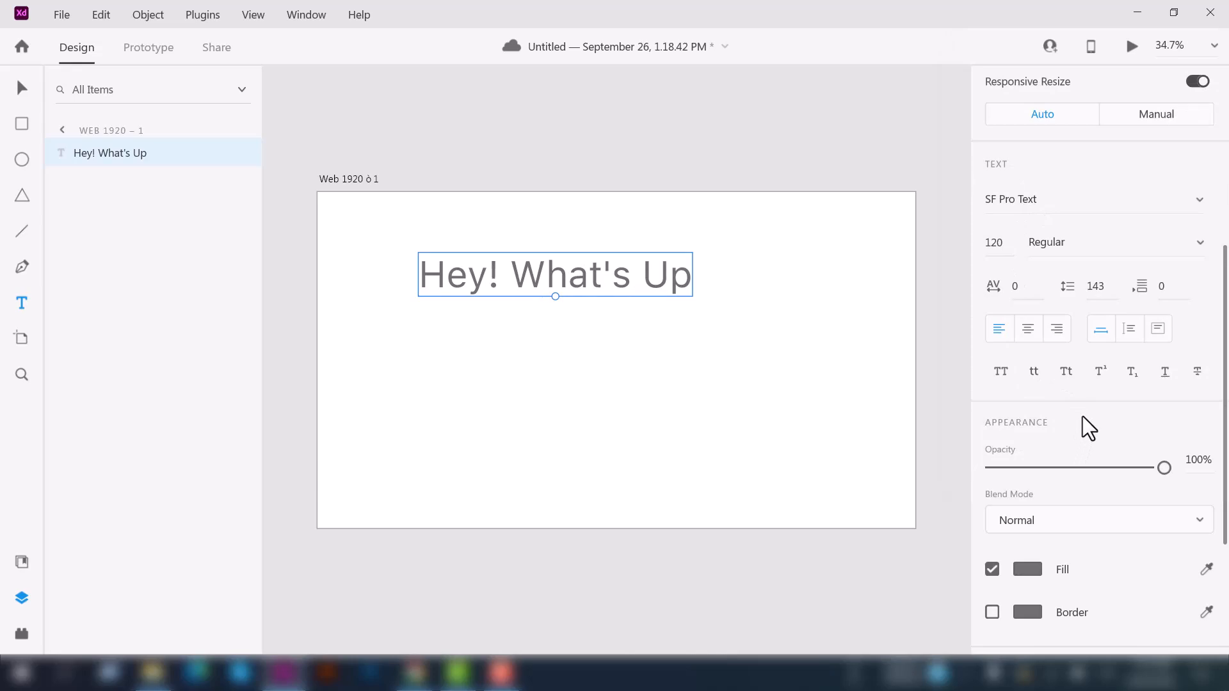
Set the font weight of the "Hey! What's Up" text to Heavy.
scroll(1080, 424, down, 2)
scroll(1036, 211, up, 2)
click(1070, 242)
click(1195, 249)
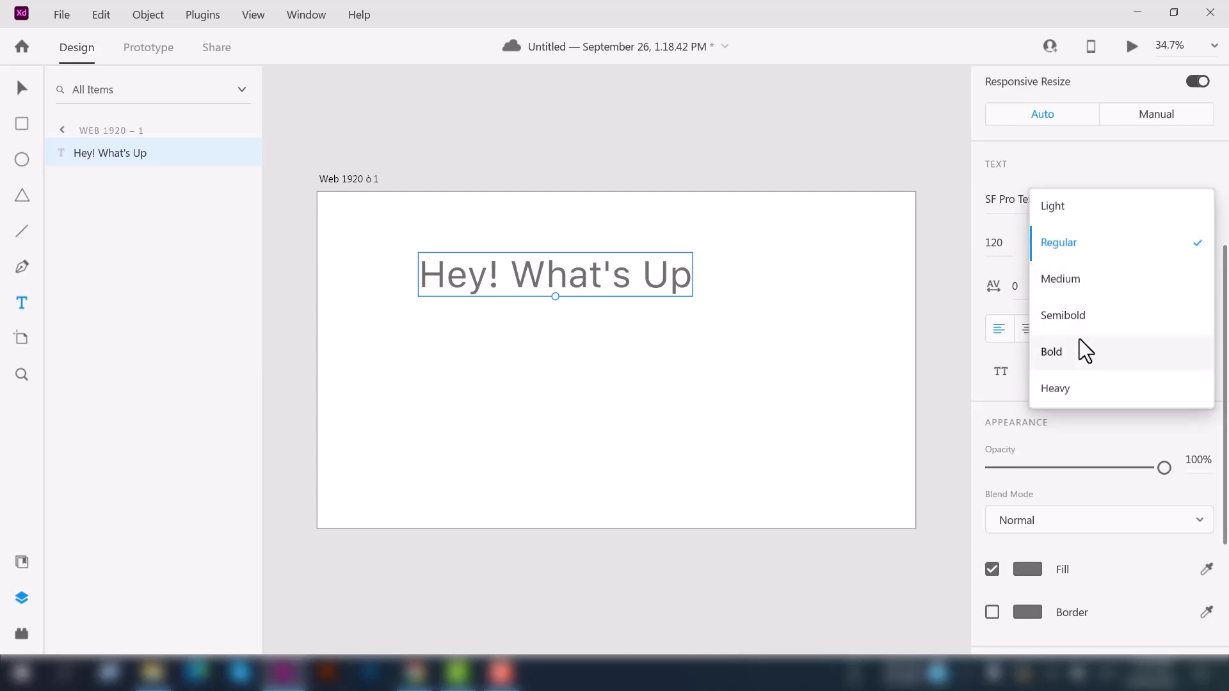
click(1078, 388)
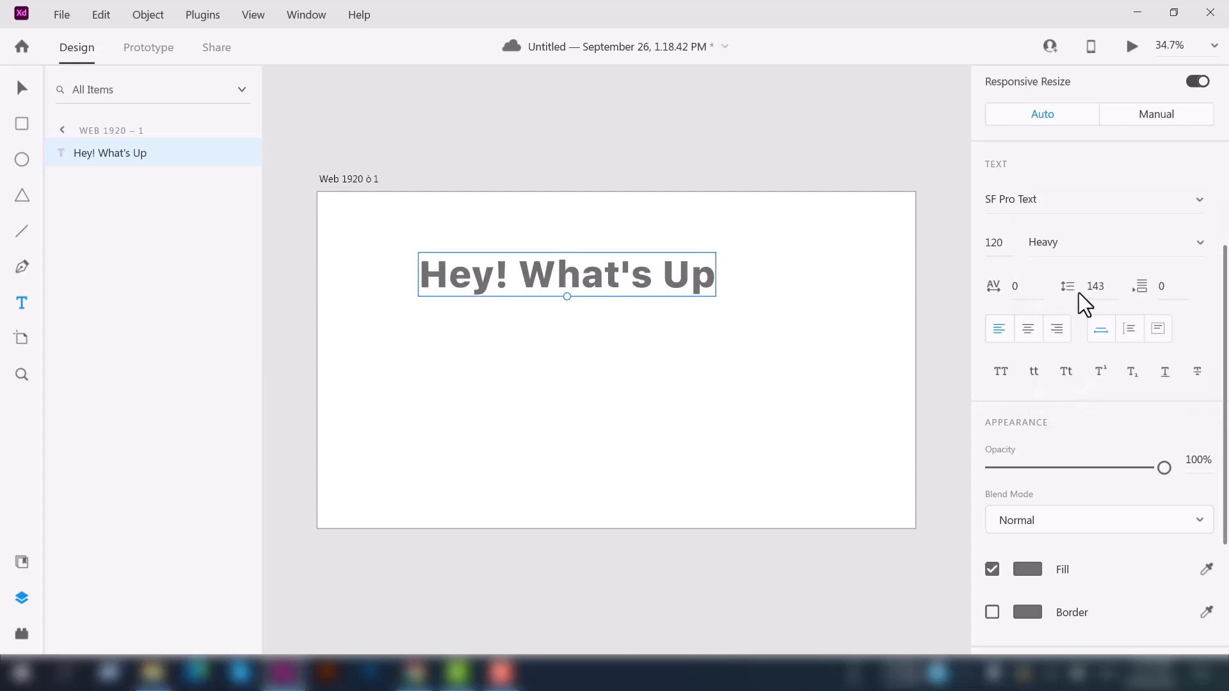
Set the character spacing of the "Hey! What's Up" text to 30.
click(1012, 290)
text(30)
key(Return)
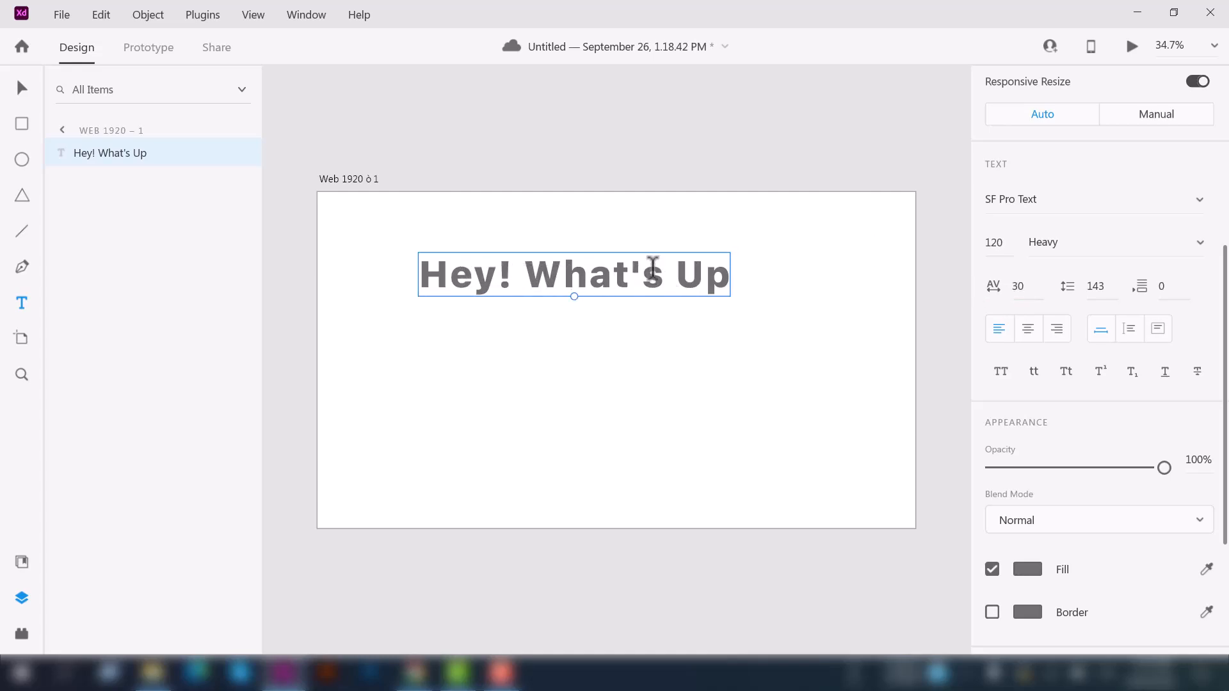
Set the character spacing of the "Hey! What's Up" text to 0.
click(1023, 288)
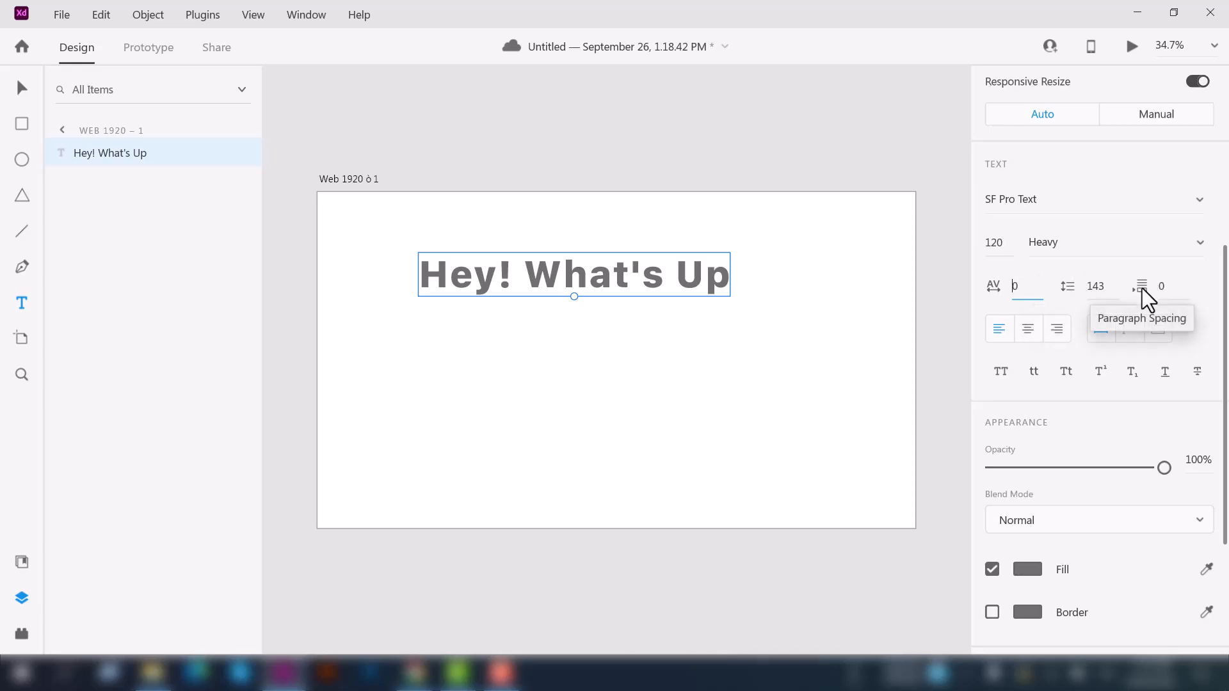
click(549, 264)
click(549, 275)
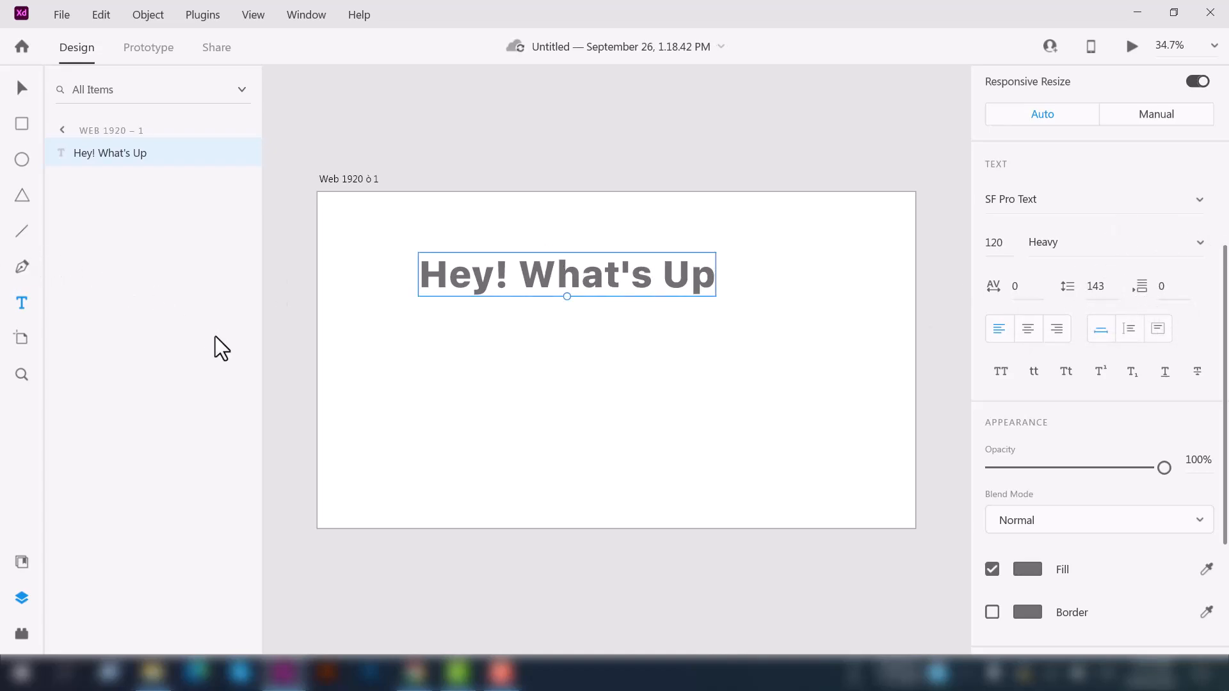
Draw a text area below the heading, enter "How are you today?" and narrow the box so the text stays on two lines.
scroll(505, 346, down, 1)
scroll(505, 337, down, 2)
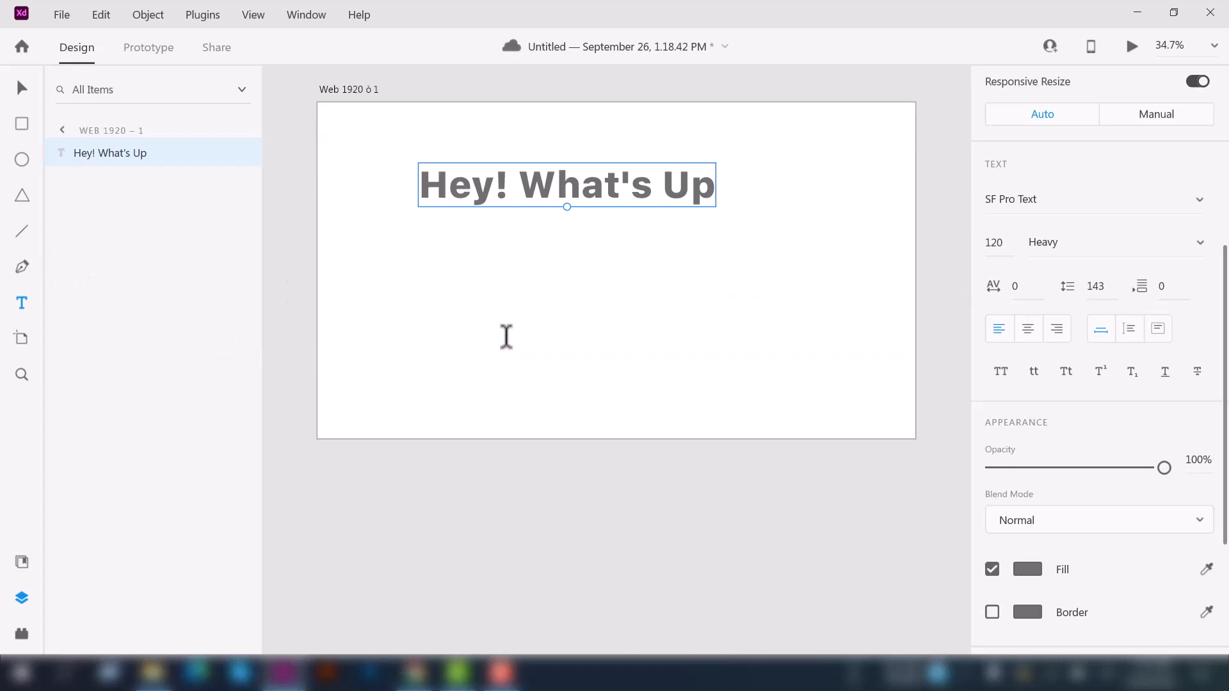
drag(367, 233, 728, 408)
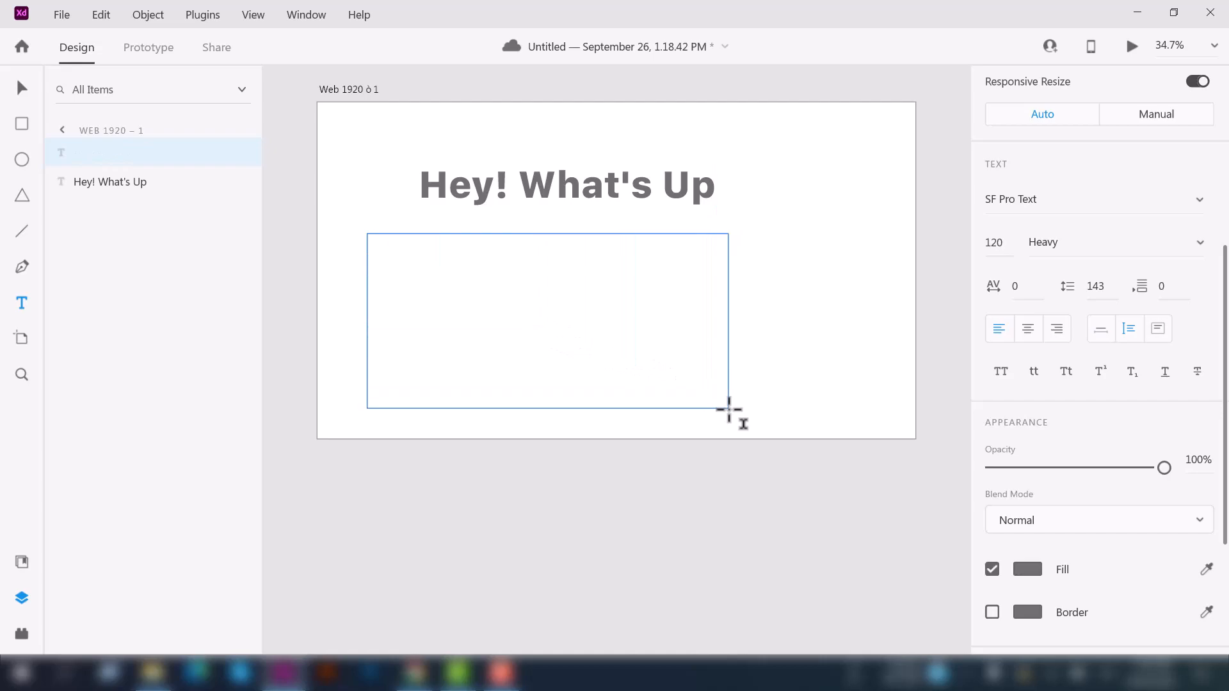
mouse_move(729, 409)
mouse_down()
mouse_move(579, 329)
mouse_move(727, 420)
mouse_move(612, 332)
mouse_move(699, 371)
mouse_move(747, 411)
mouse_up()
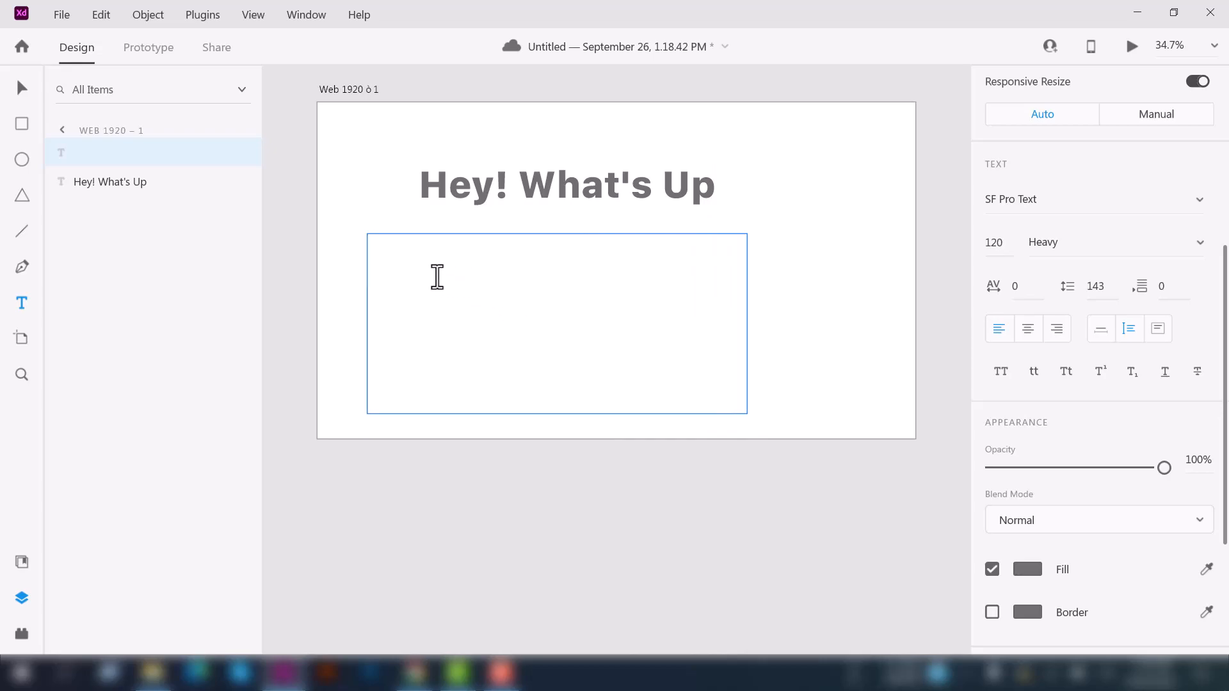
text(How are you today?)
drag(746, 313, 704, 315)
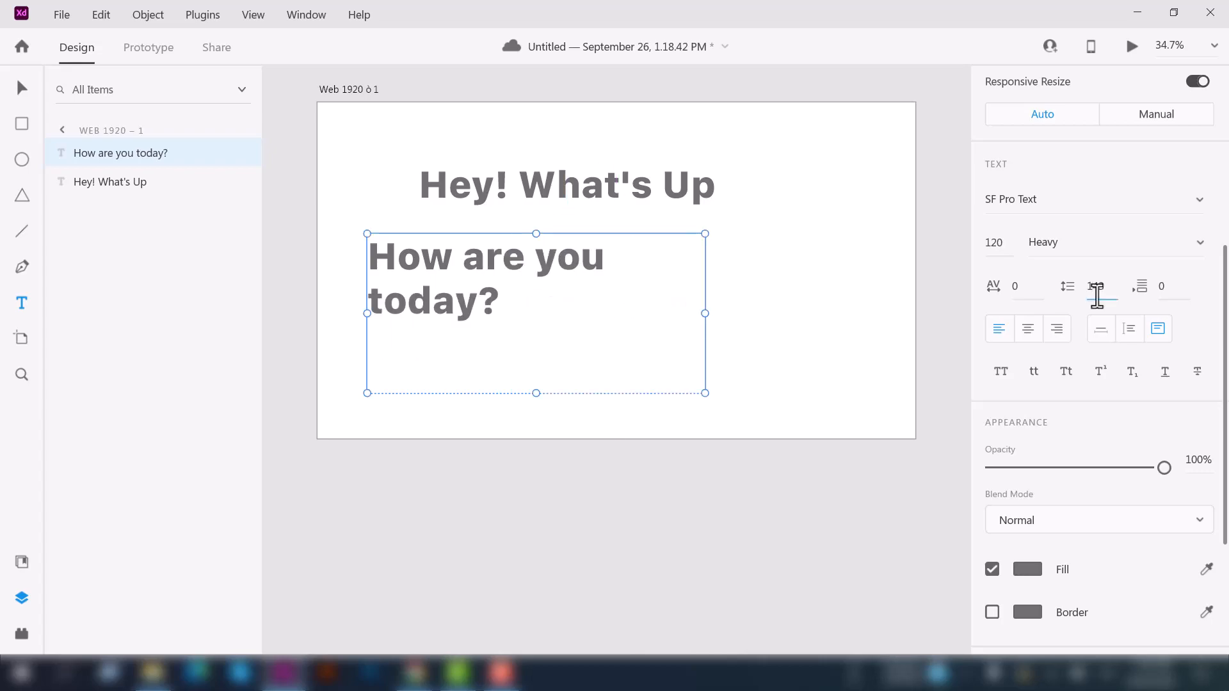
Try a line spacing of 350 on the "How are you today?" text, restore it to 143 and deselect the text.
text(50)
key(Return)
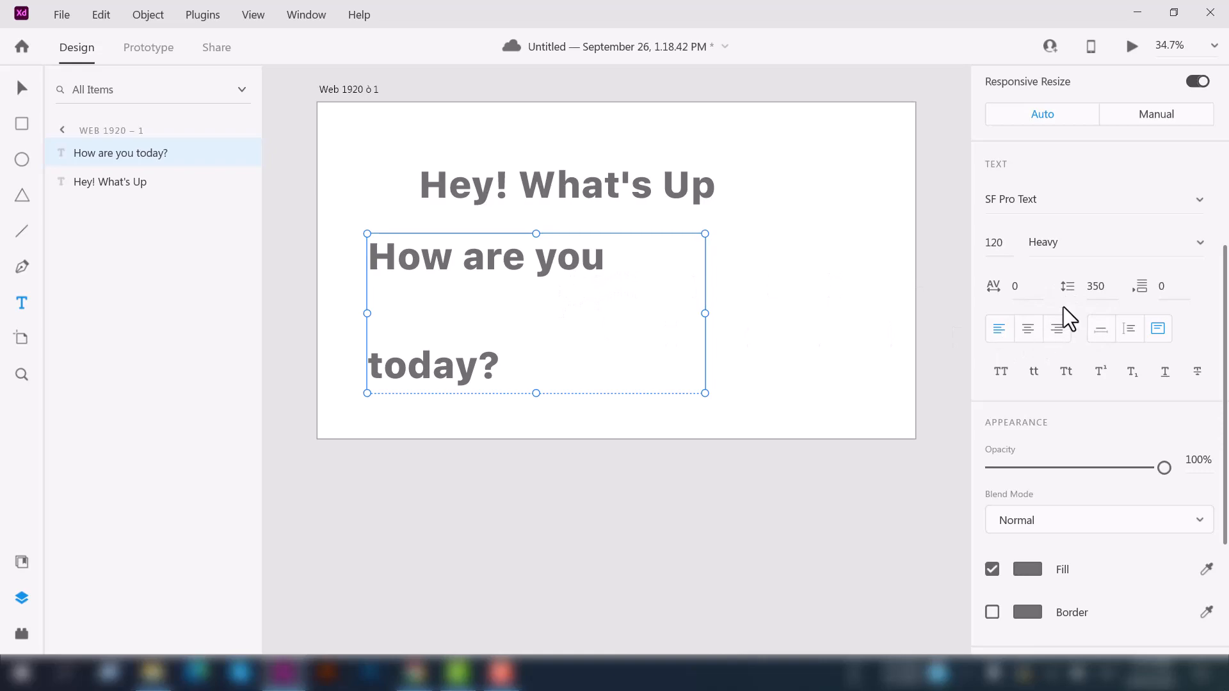
click(1098, 287)
key(Return)
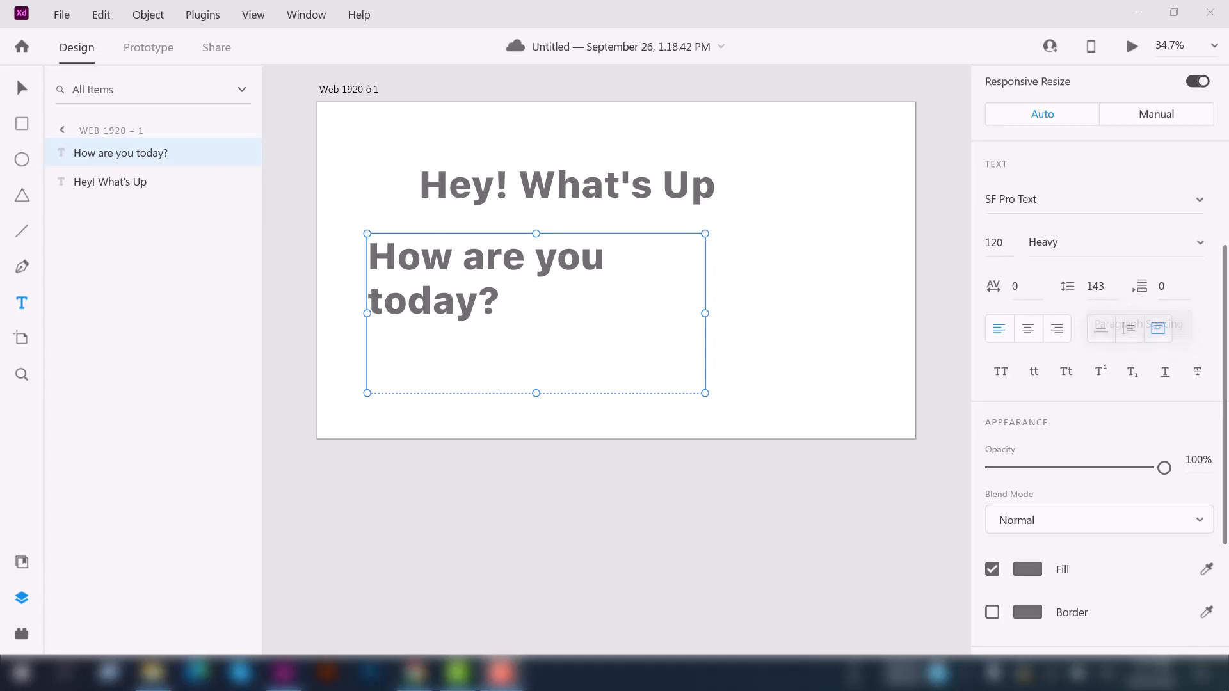
click(809, 398)
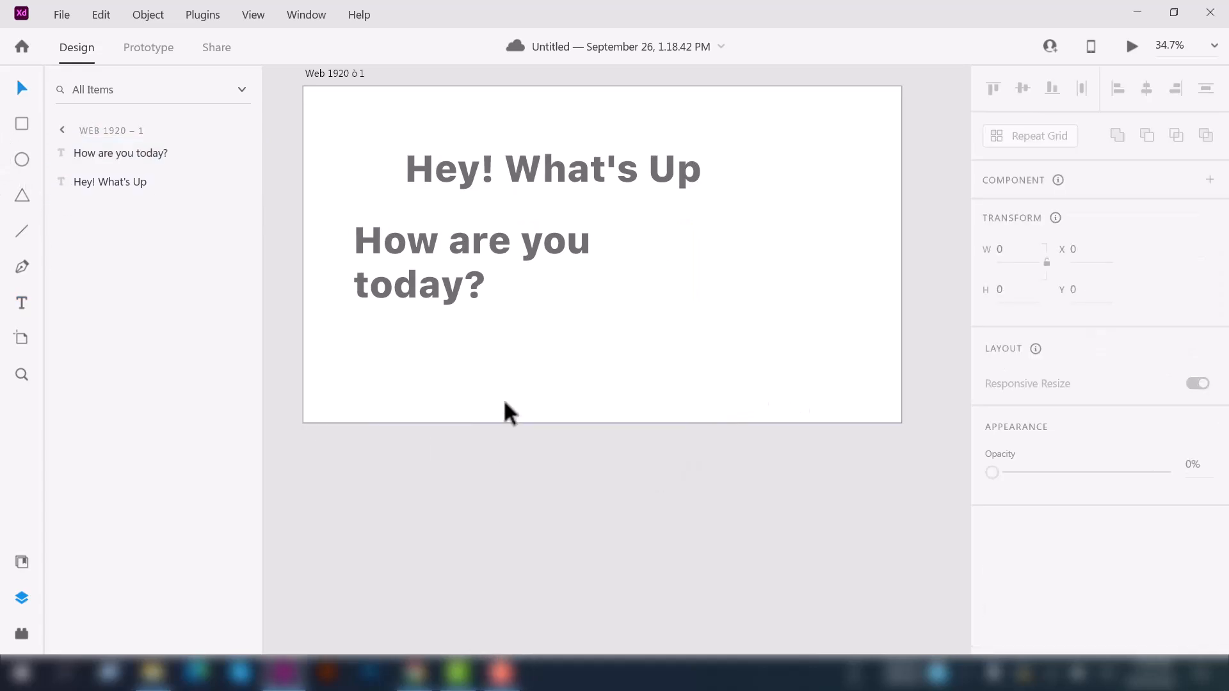
Extend the web artboard downward to a height of about 2099.
click(503, 402)
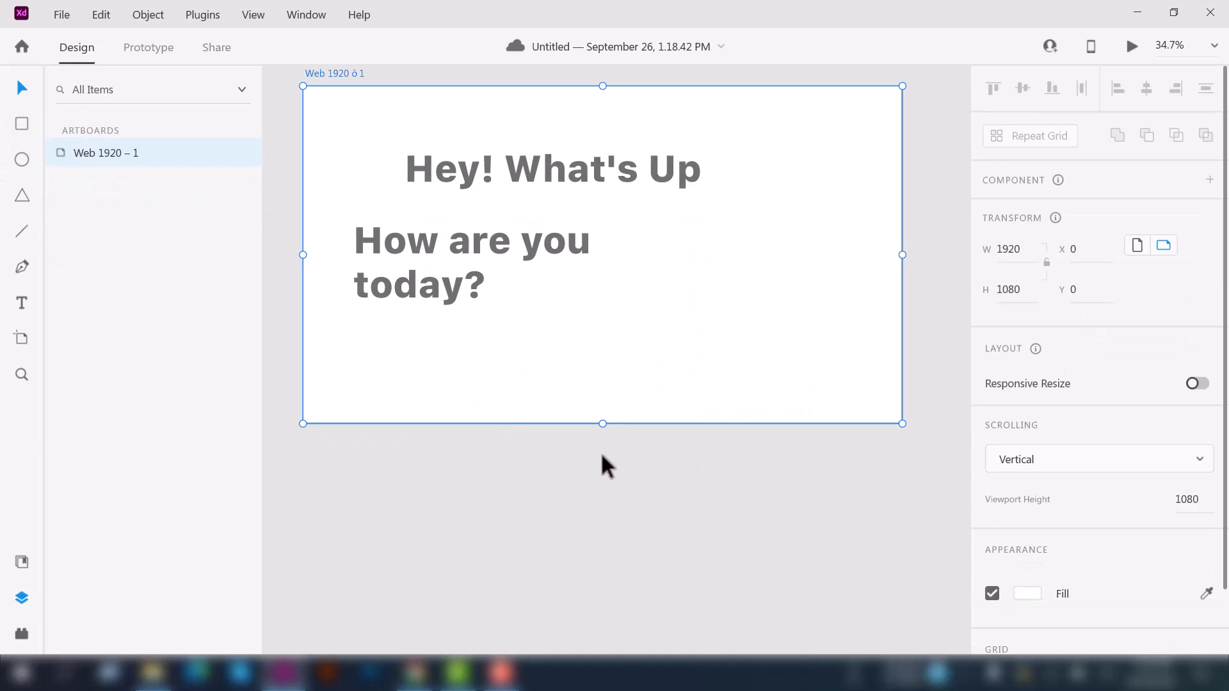
scroll(602, 456, up, 1)
drag(604, 443, 562, 576)
scroll(576, 570, up, 3)
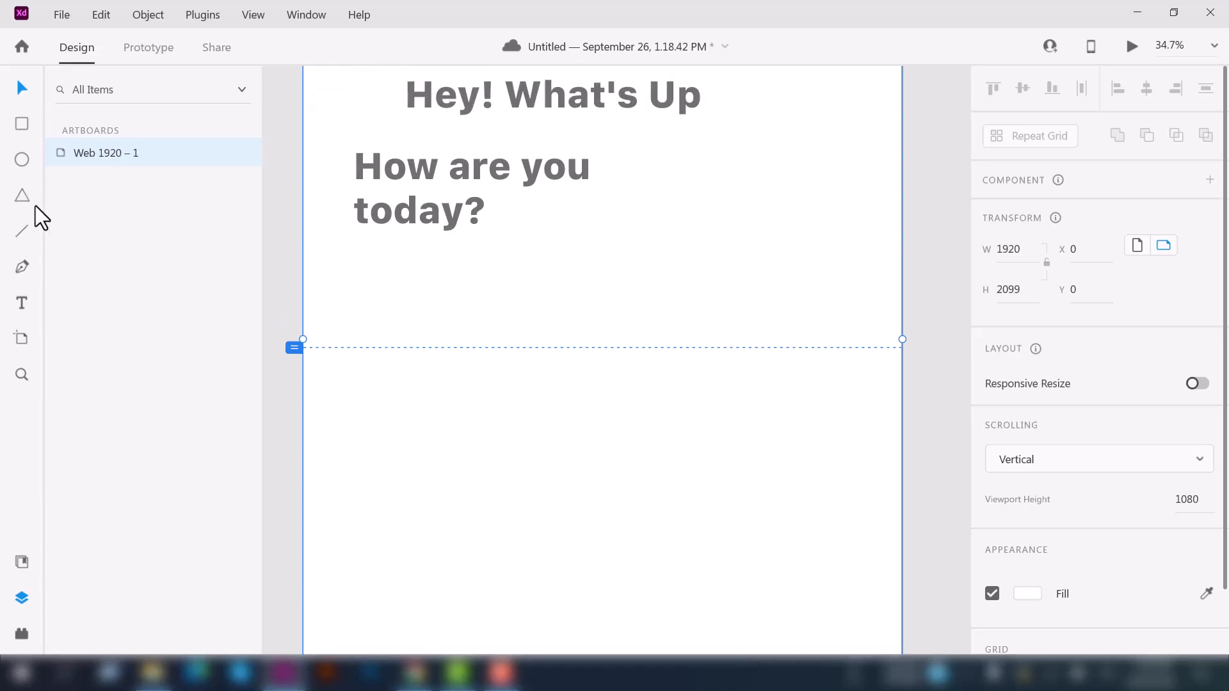
Draw a wide text area below "How are you today?" and enter "In this lesson, you’ll learn how to work with text elements in Adobe XD".
click(22, 302)
scroll(459, 378, down, 2)
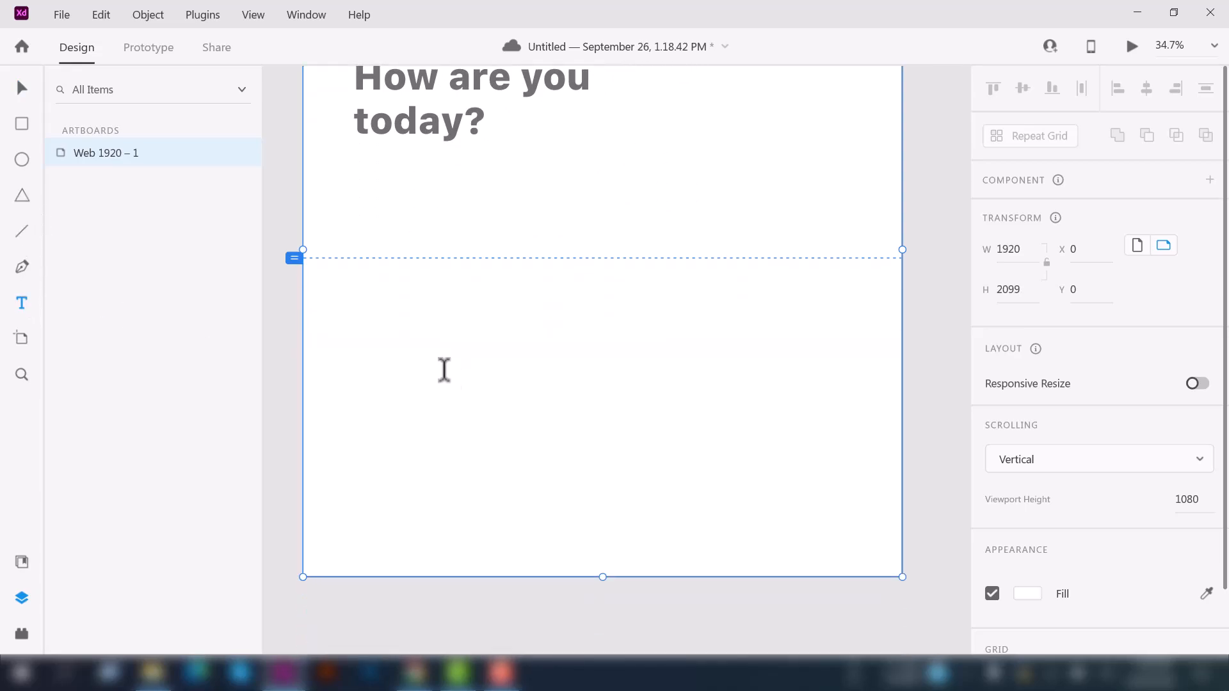
key(Escape)
drag(352, 204, 823, 500)
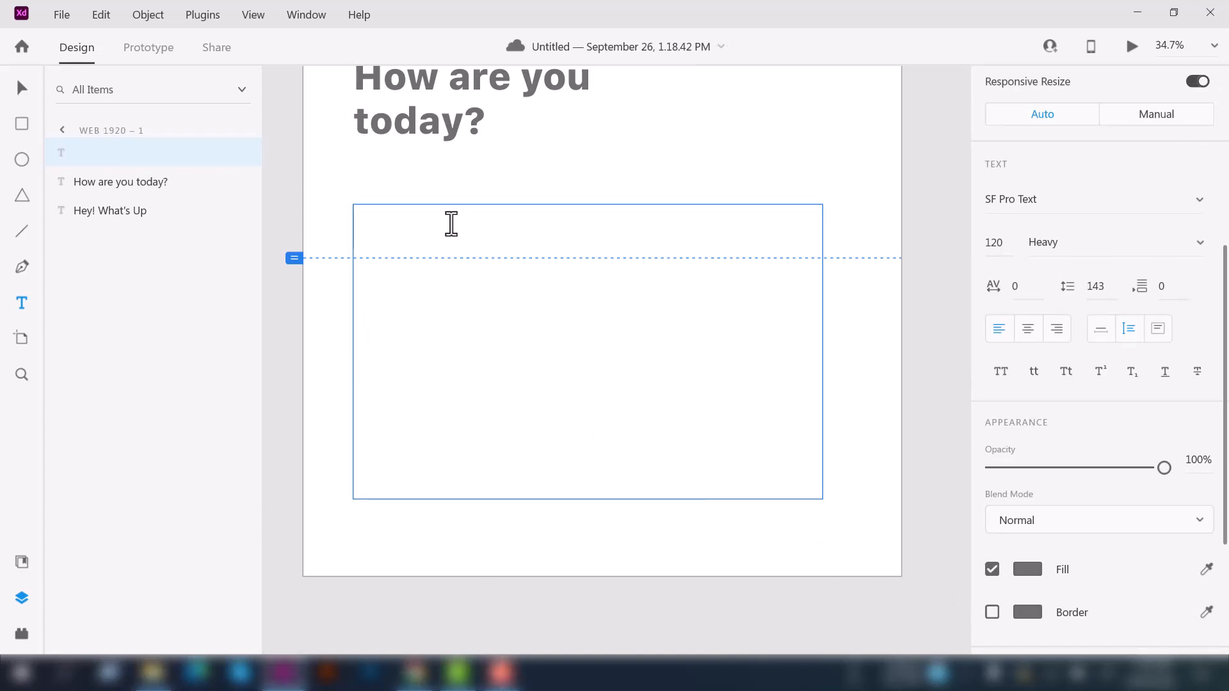
text(In this lesson, you’ll learn how to work with text elements in Adobe XD)
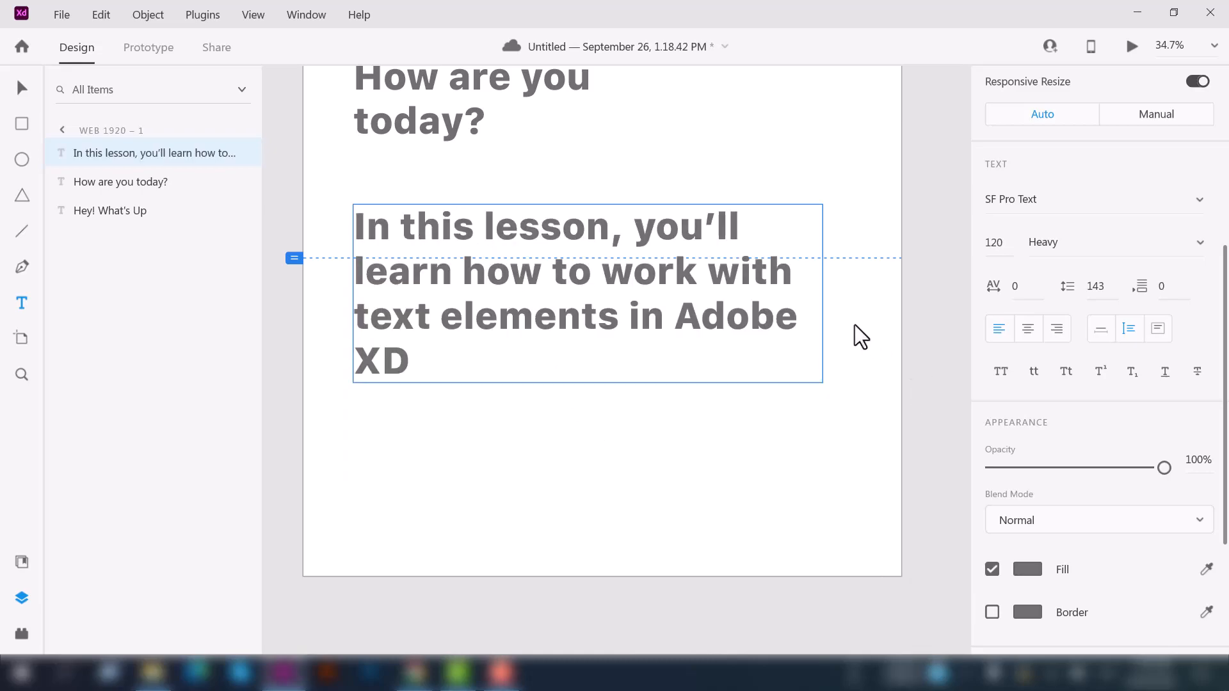
Set the font size of the "In this lesson" text to 90.
click(994, 242)
text(90)
key(Return)
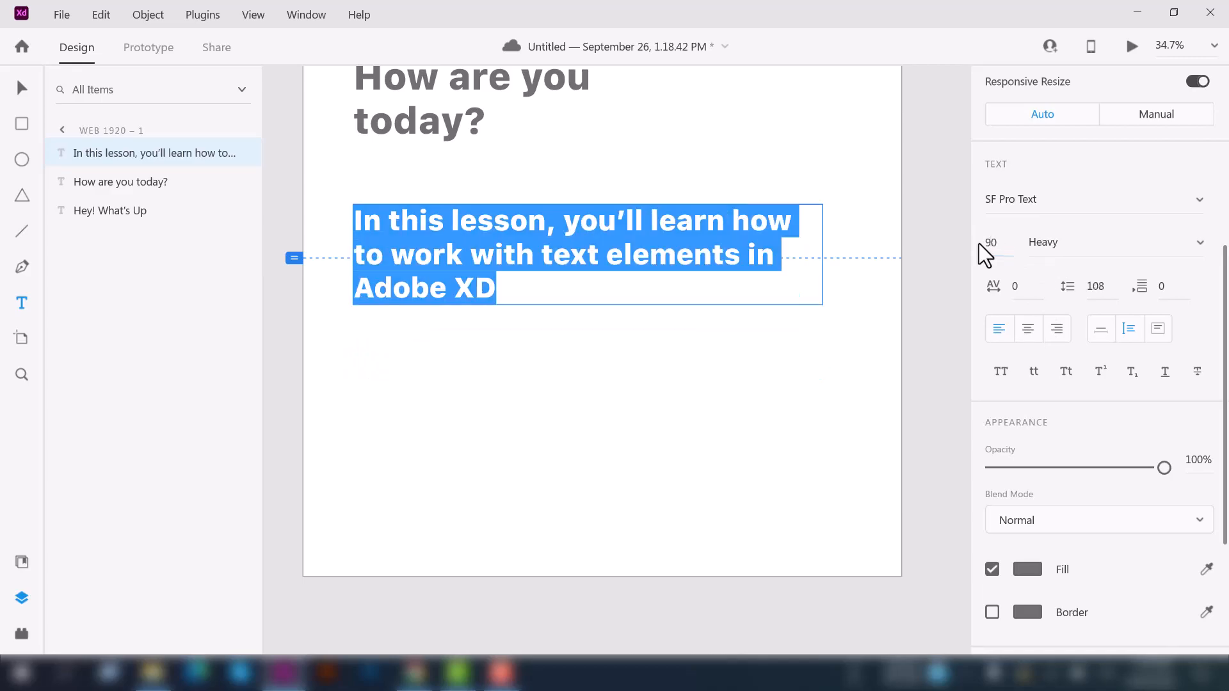
Add a second paragraph, "I hope you will really enjoy my course.", after a blank line in the lesson text and finish editing.
click(610, 295)
key(Return)
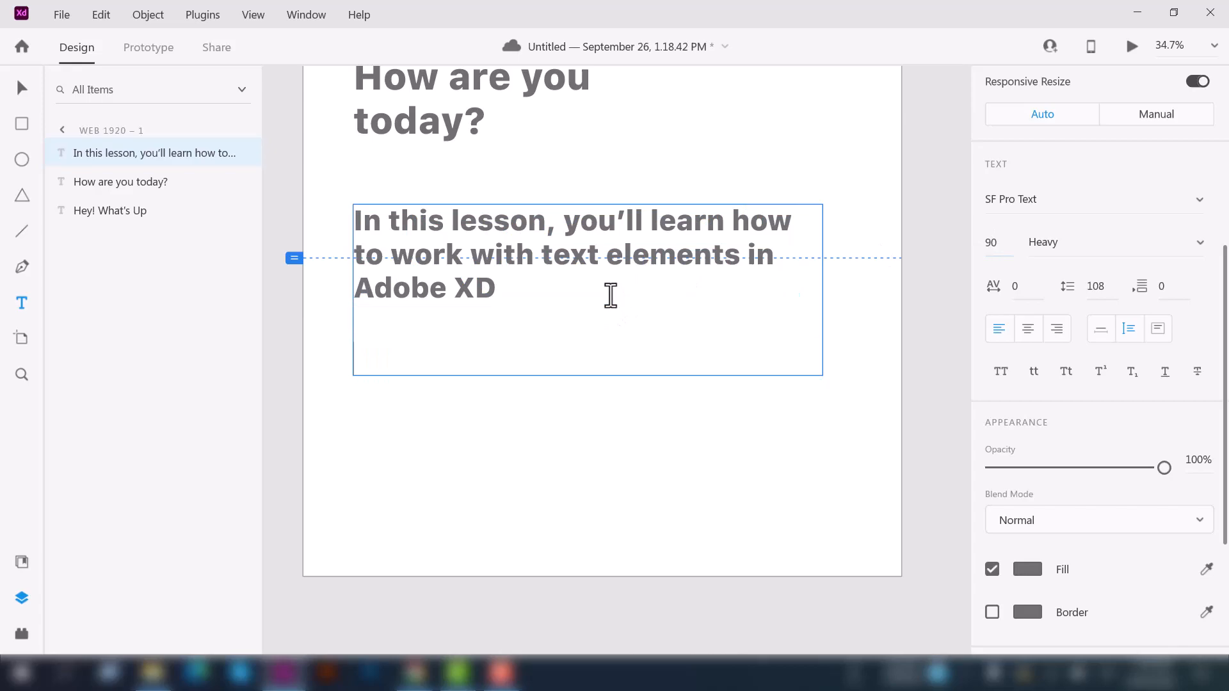
text(I hope you will really enjoy my course.)
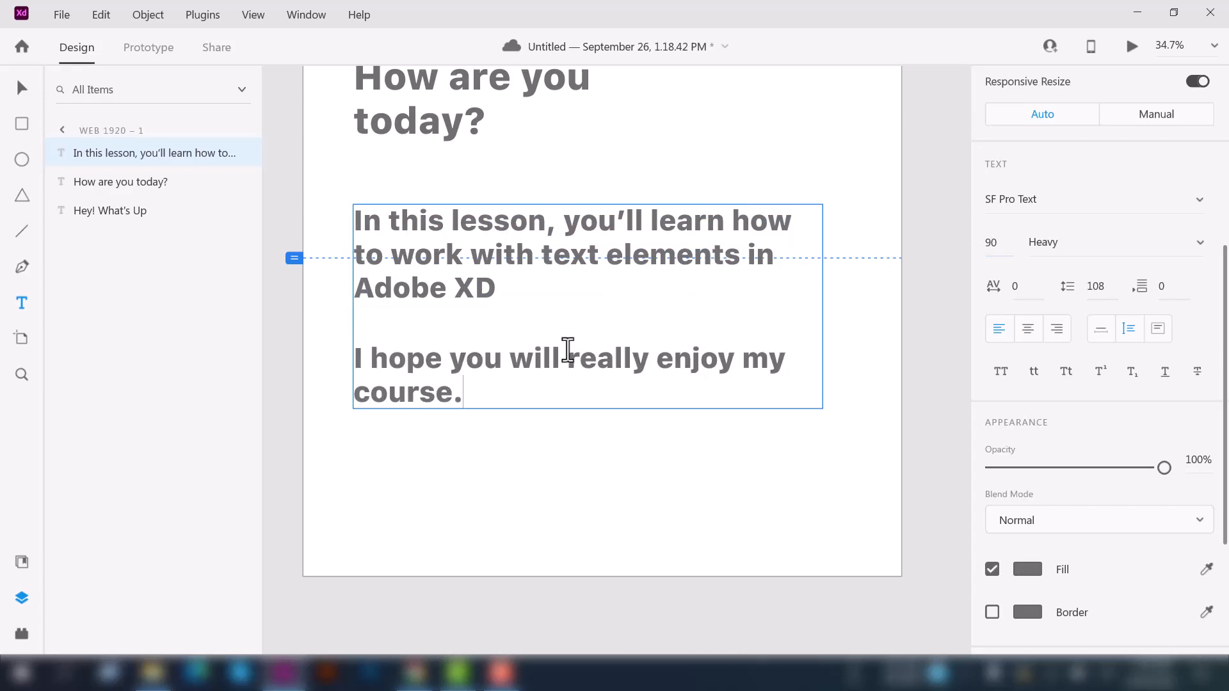
click(19, 90)
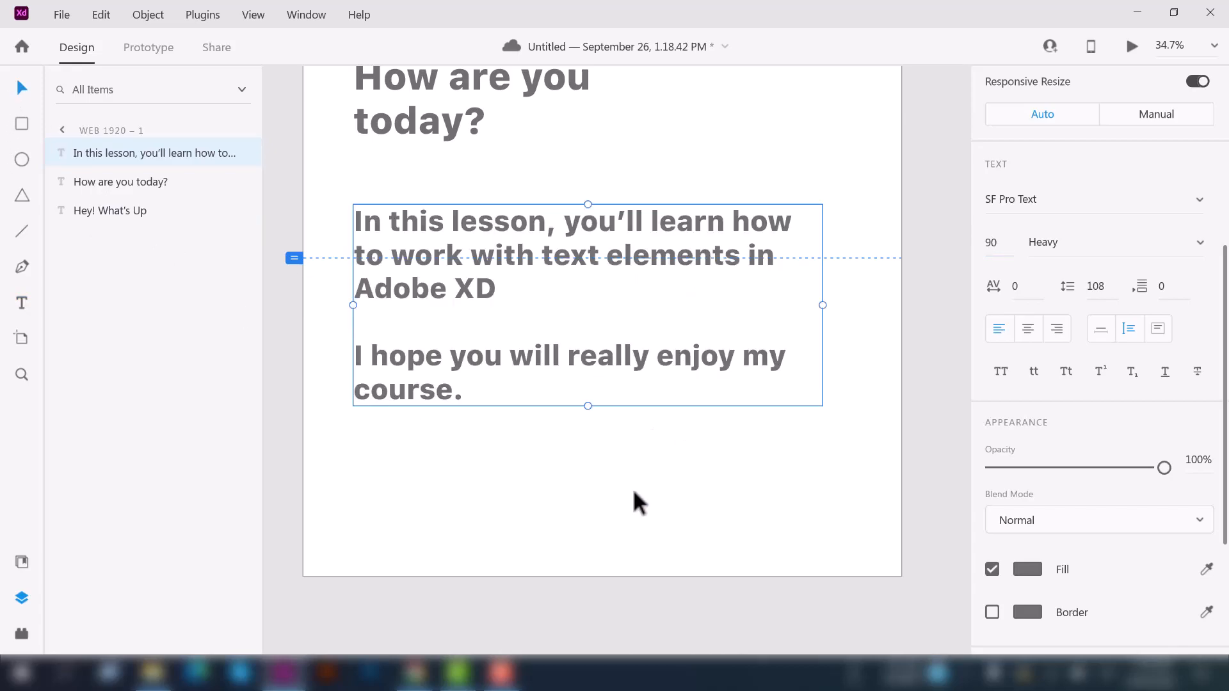
Move the two-paragraph lesson text down below the viewport line, to about Y 1267.
scroll(633, 492, up, 1)
click(928, 447)
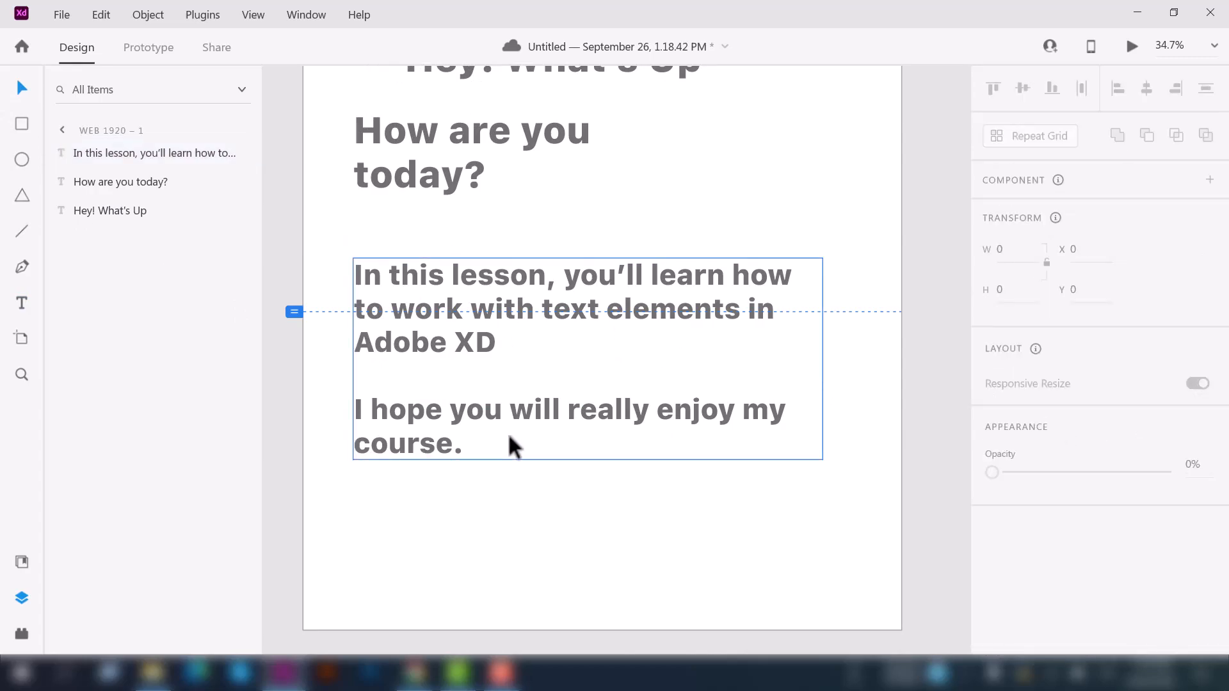
drag(462, 381, 459, 448)
scroll(716, 376, down, 3)
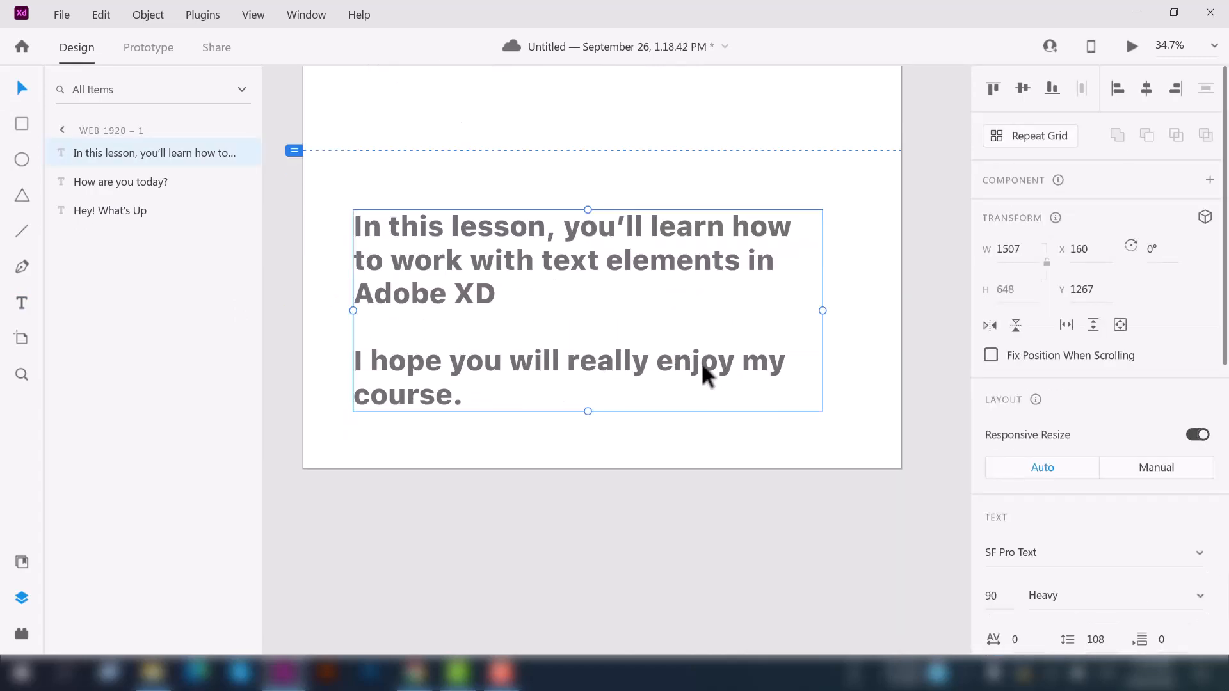
Set the paragraph spacing of the lesson text to 20.
scroll(1142, 252, down, 5)
scroll(1156, 210, up, 1)
click(1159, 289)
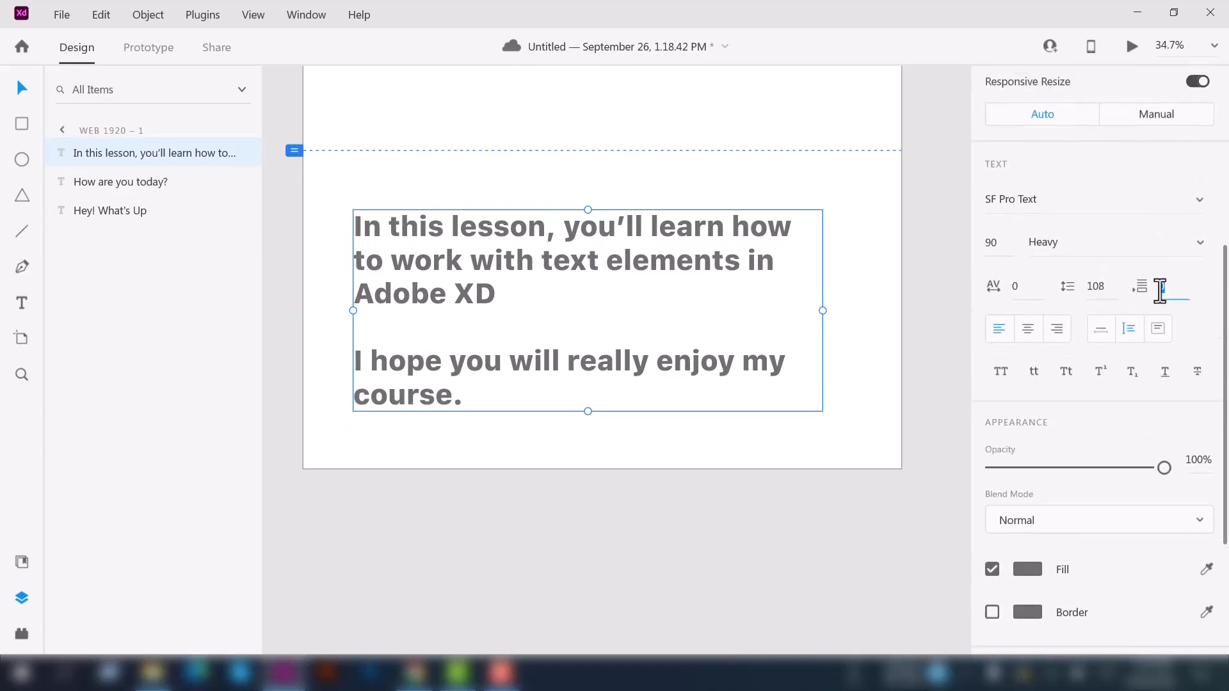
click(1160, 286)
text(20)
key(Return)
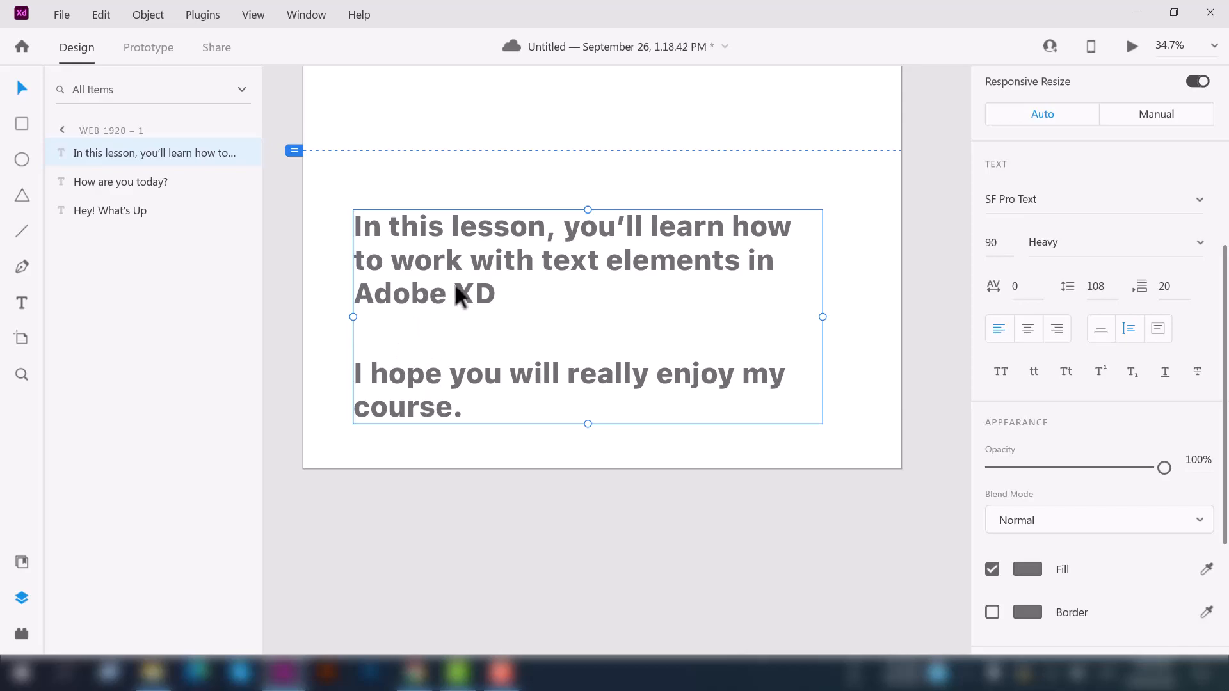
Try paragraph spacing values of 1 and 120 on the lesson text.
click(1165, 286)
text(1)
key(Return)
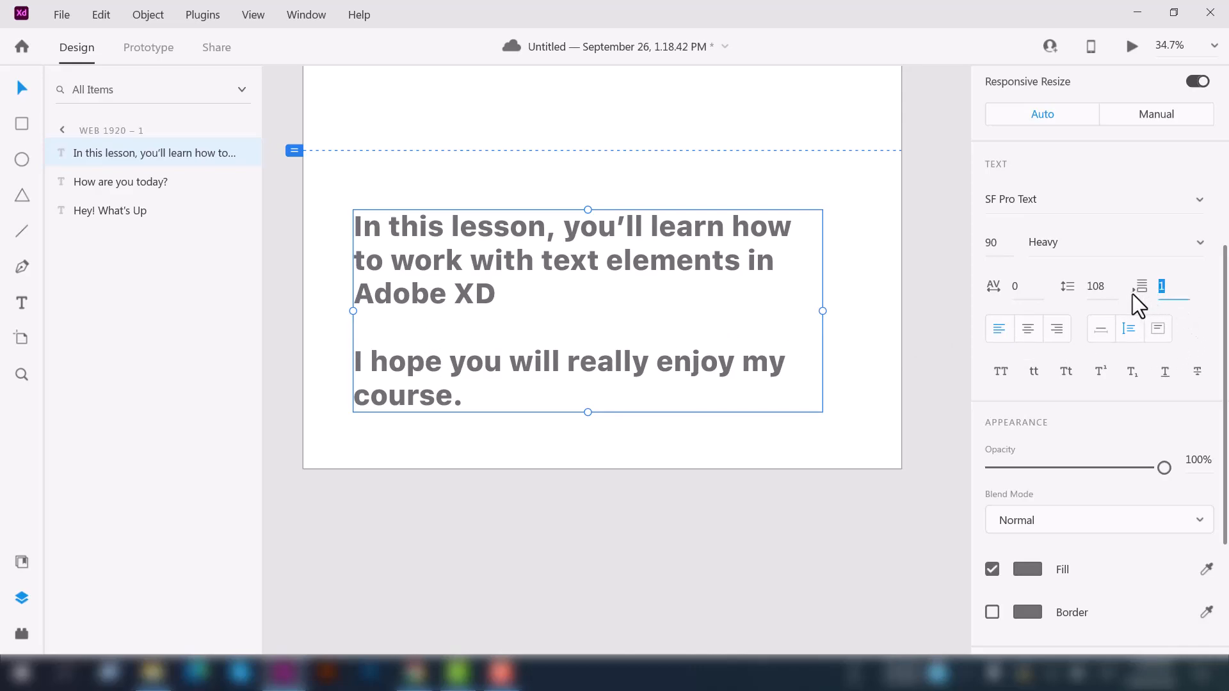
text(20)
key(Return)
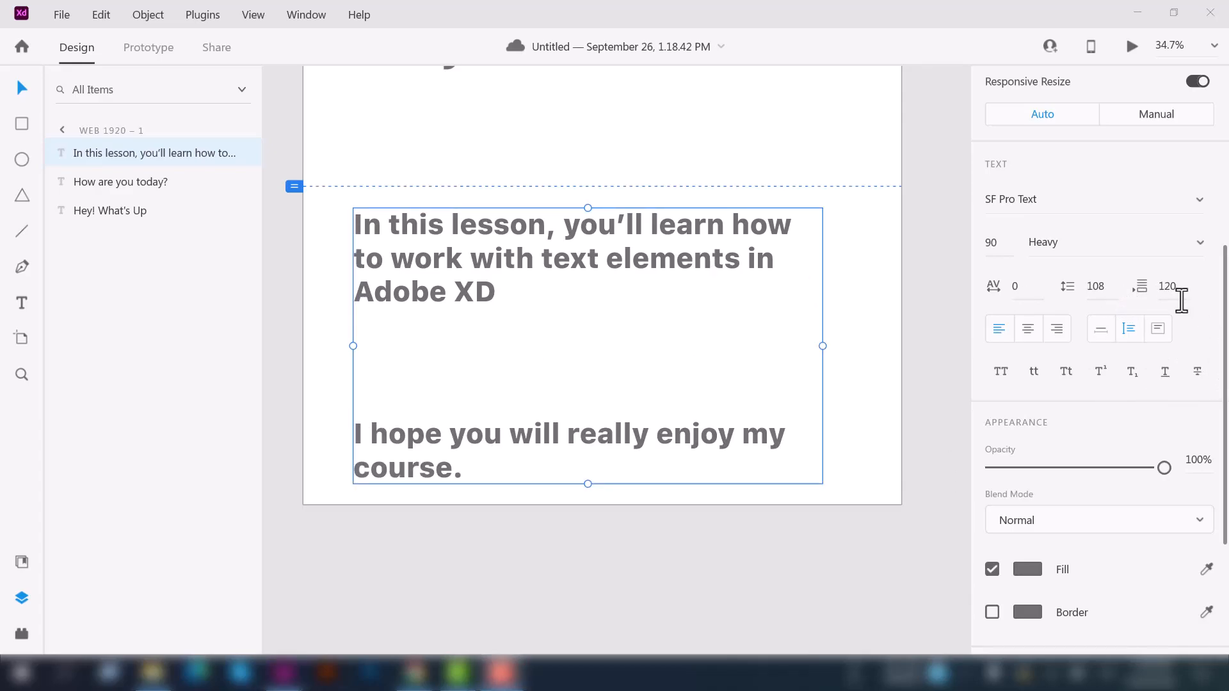
click(1166, 286)
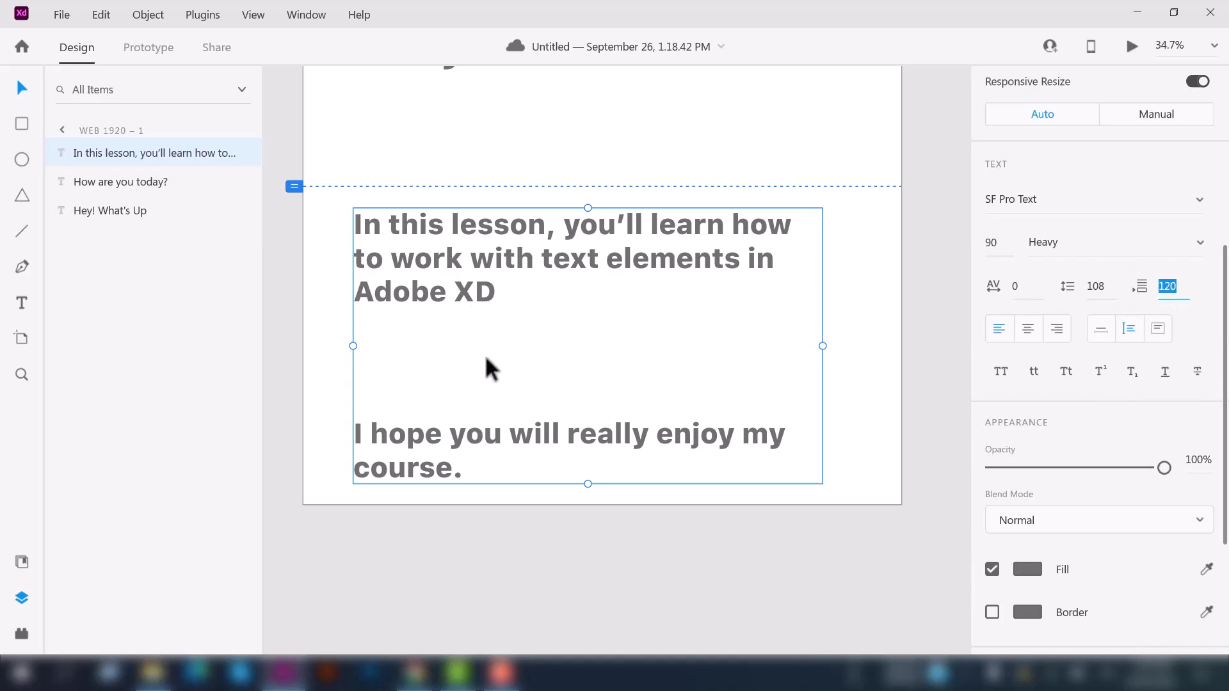
scroll(491, 357, up, 1)
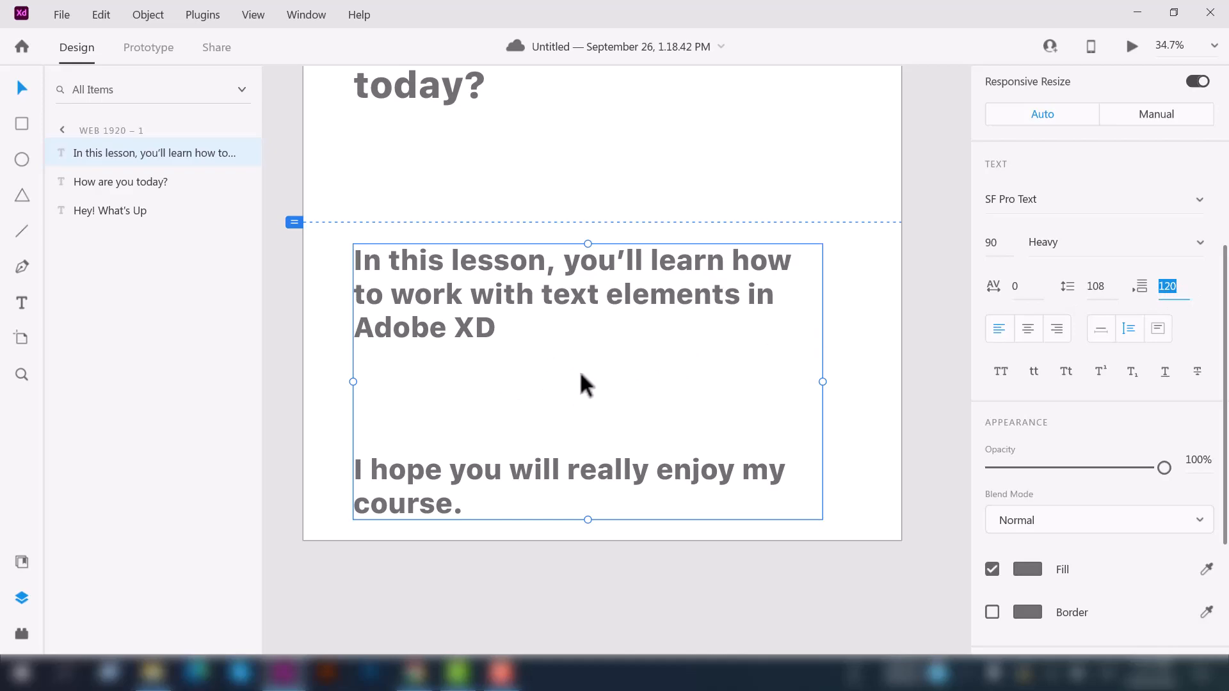
Set the paragraph spacing of the lesson text back to 0.
click(1168, 286)
key(BackSpace)
key(BackSpace)
key(Return)
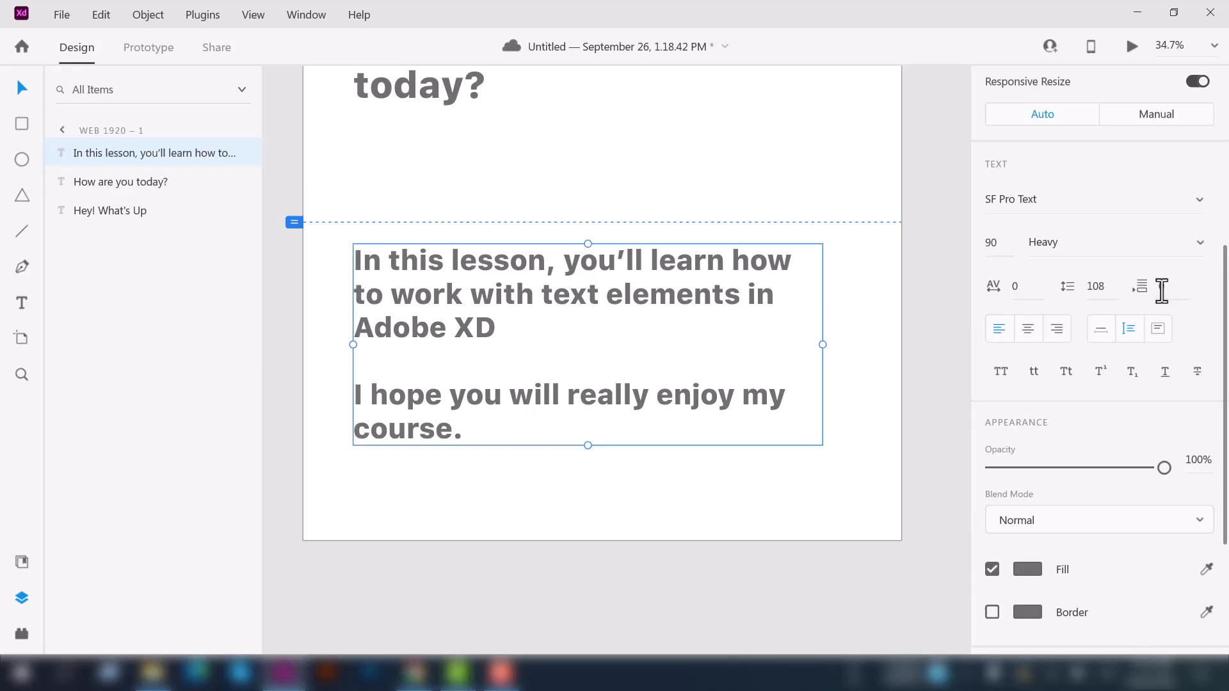
Try center and right alignment on the lesson text, and return it to left alignment.
scroll(459, 393, up, 3)
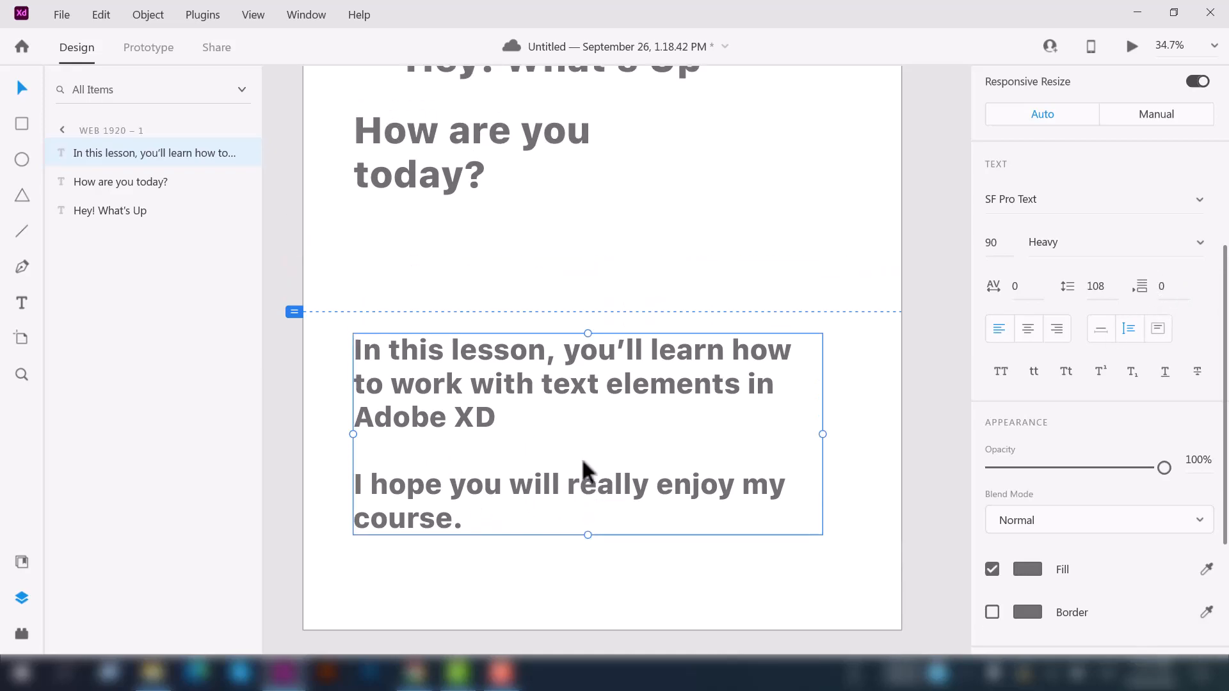
scroll(587, 486, up, 5)
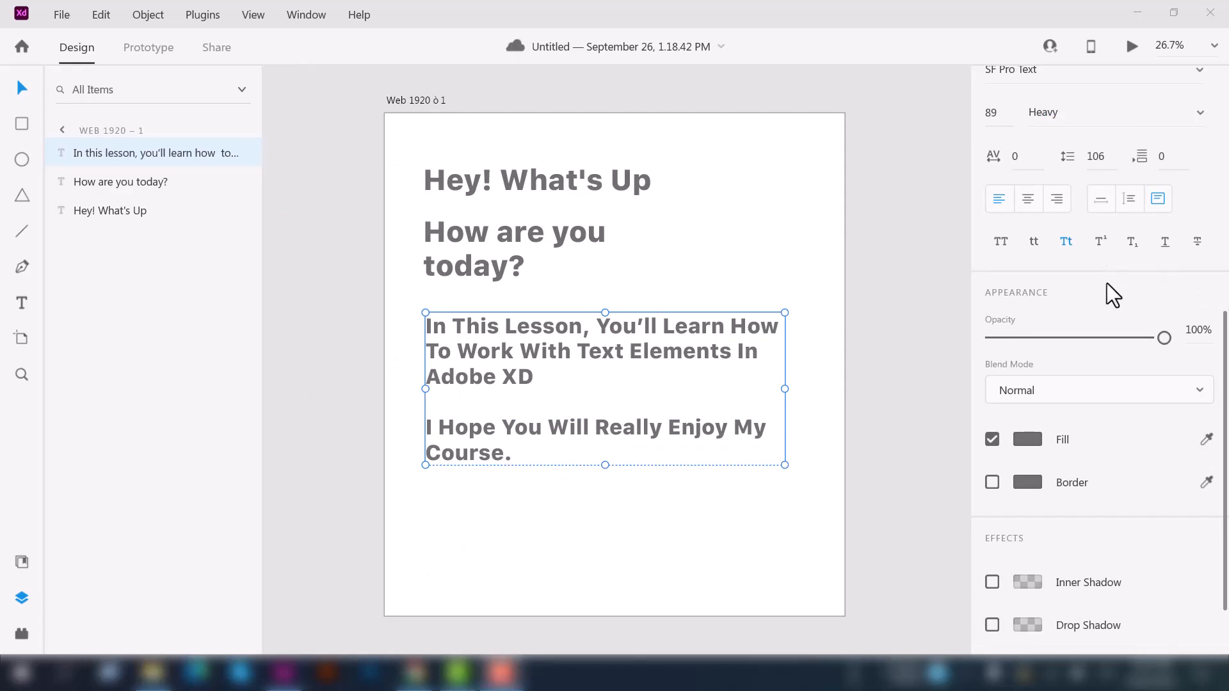
scroll(1058, 316, up, 3)
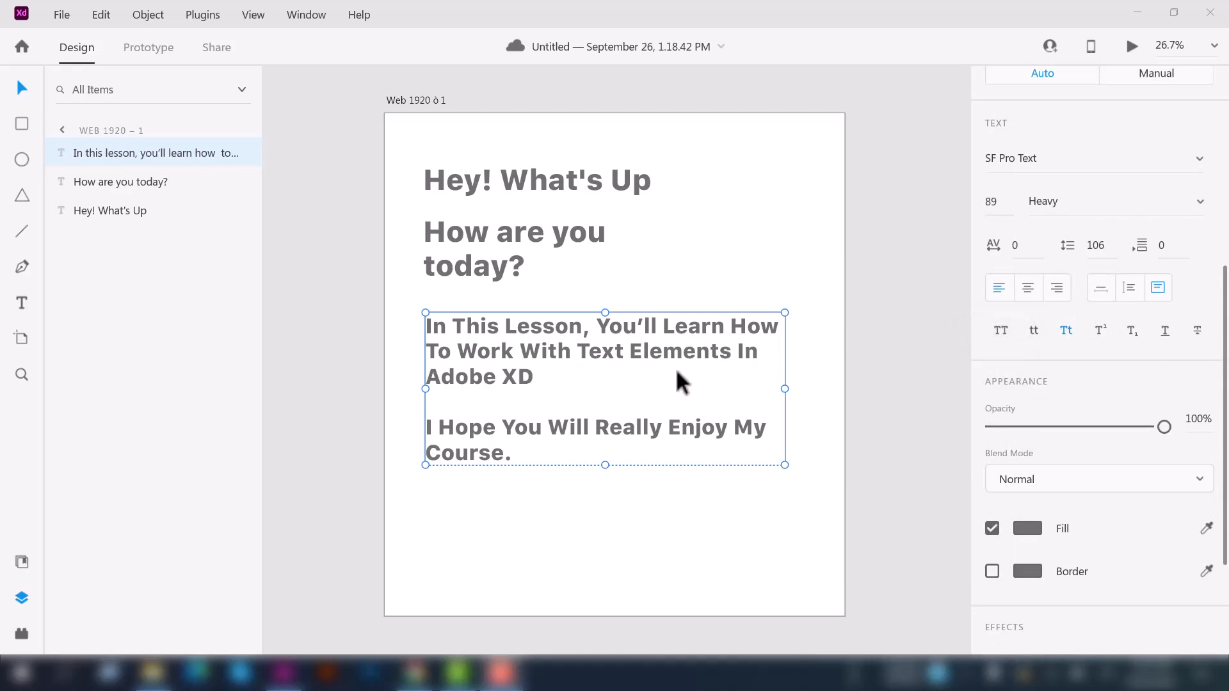
click(1028, 288)
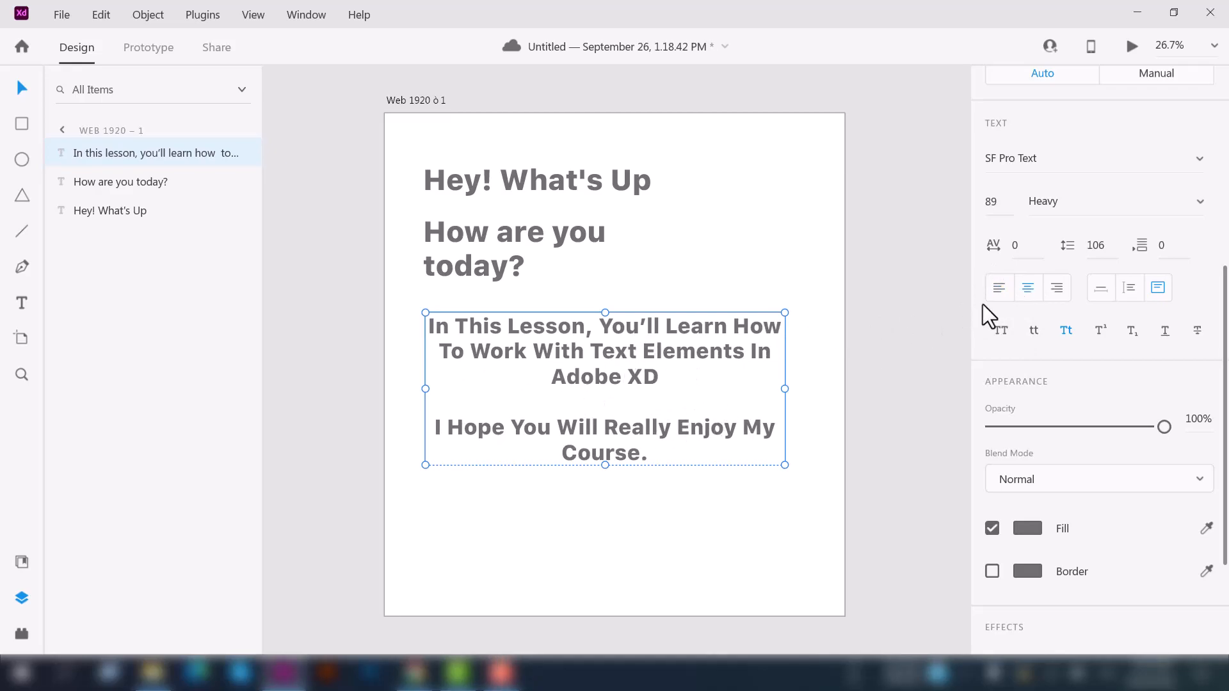
click(1057, 289)
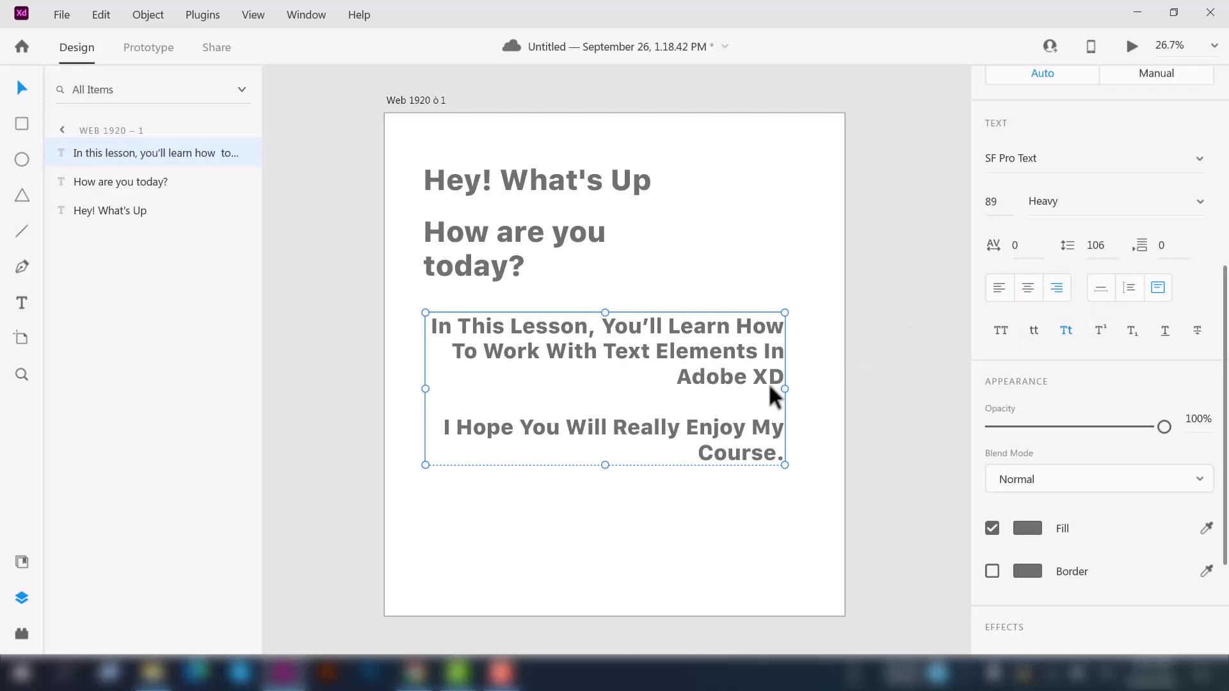
click(1028, 288)
click(1001, 288)
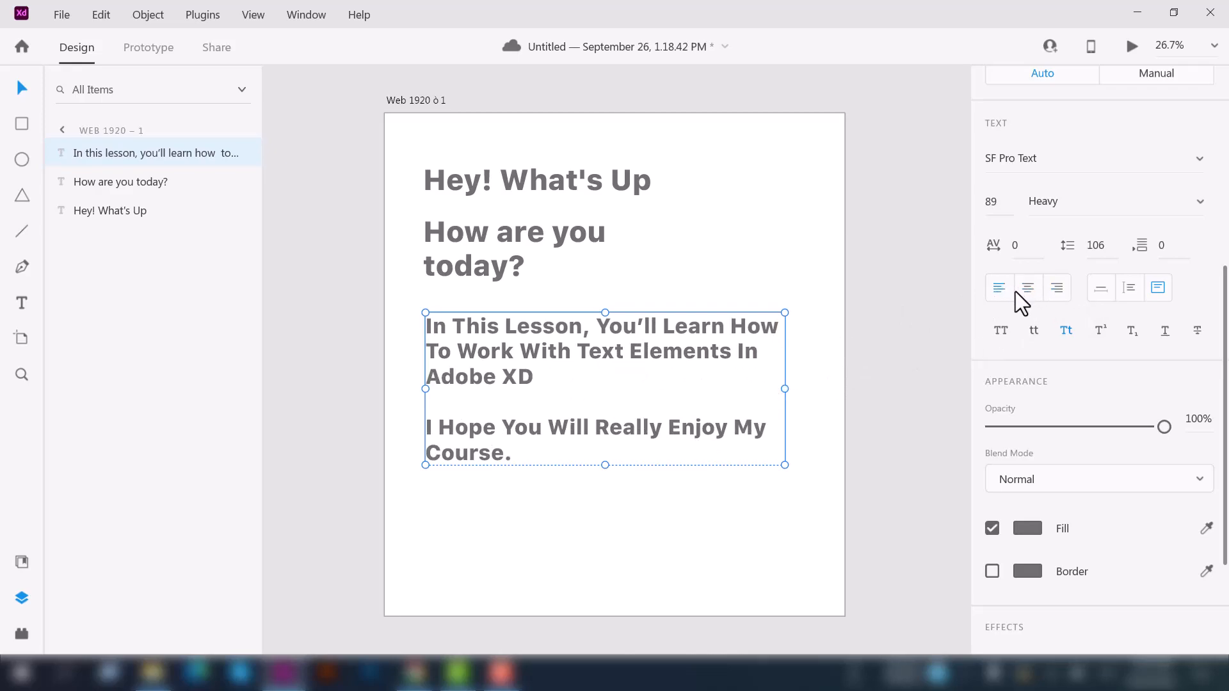
click(1037, 291)
click(1055, 291)
click(996, 295)
scroll(806, 261, down, 1)
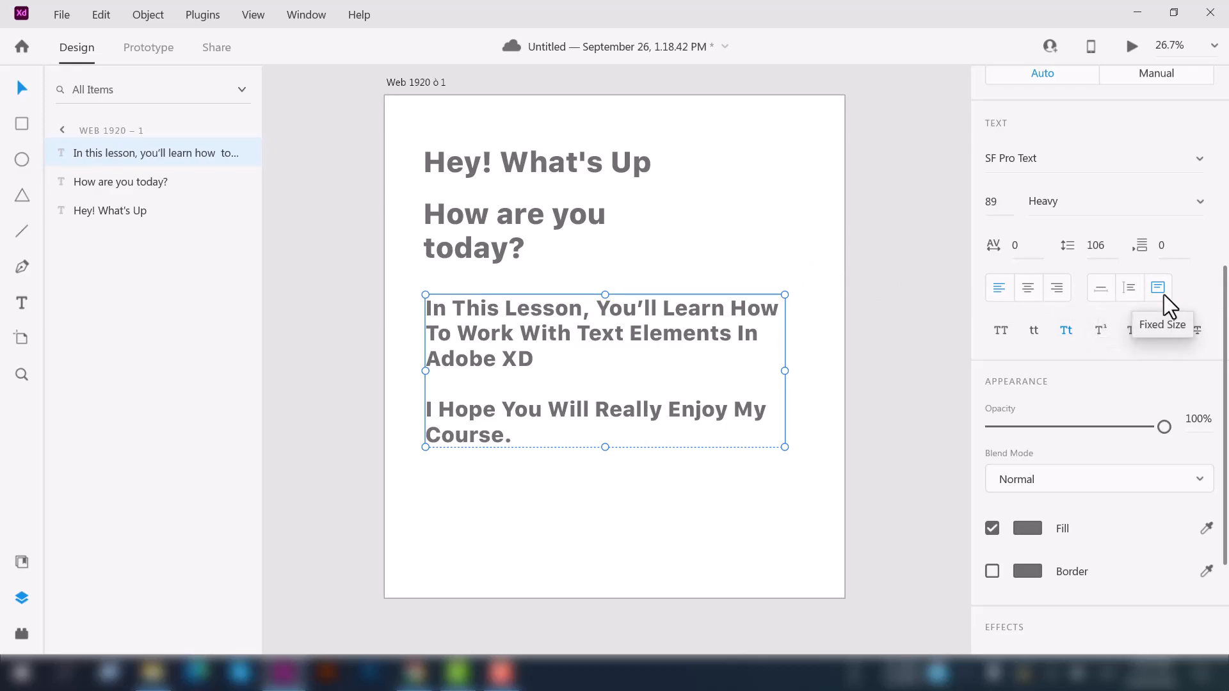
scroll(613, 313, down, 3)
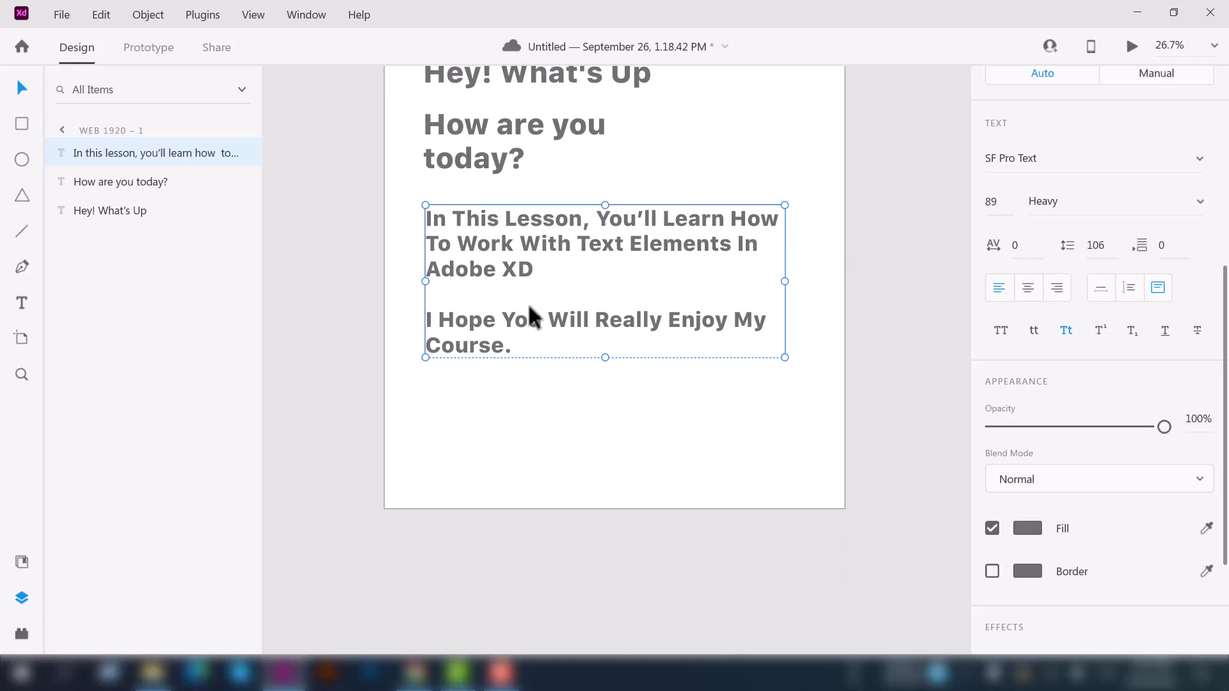
Switch the lesson text to auto width and scale it up to a font size of 91.
click(1097, 295)
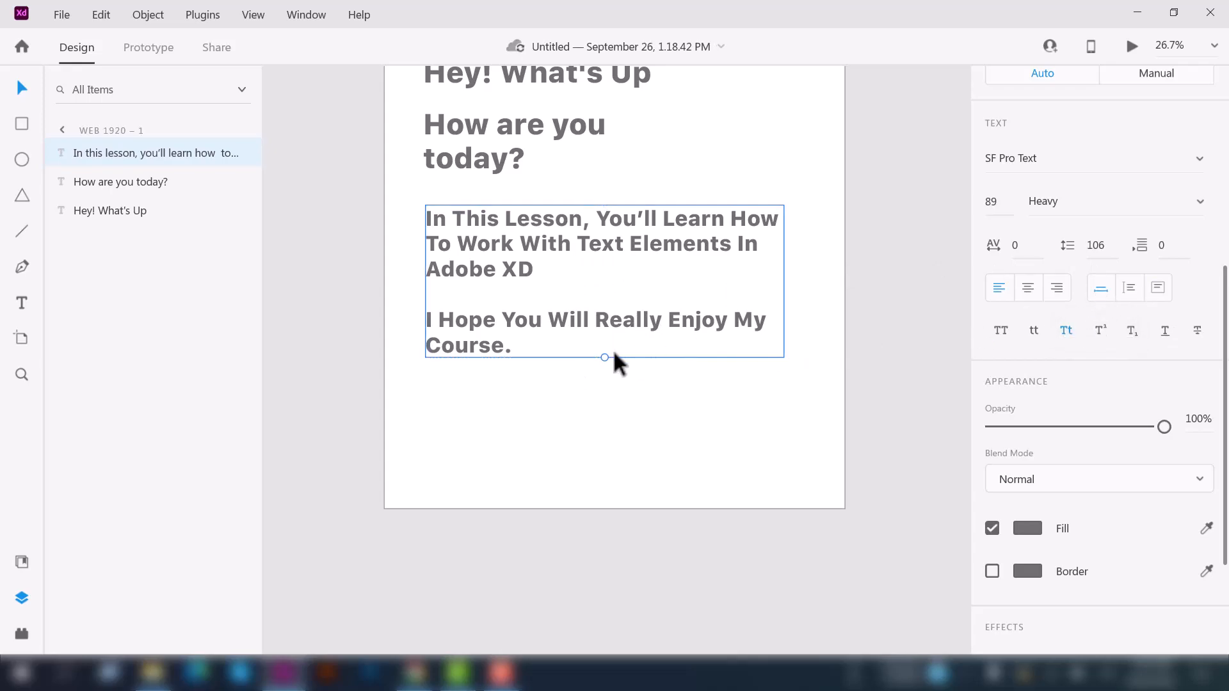
drag(604, 360, 608, 406)
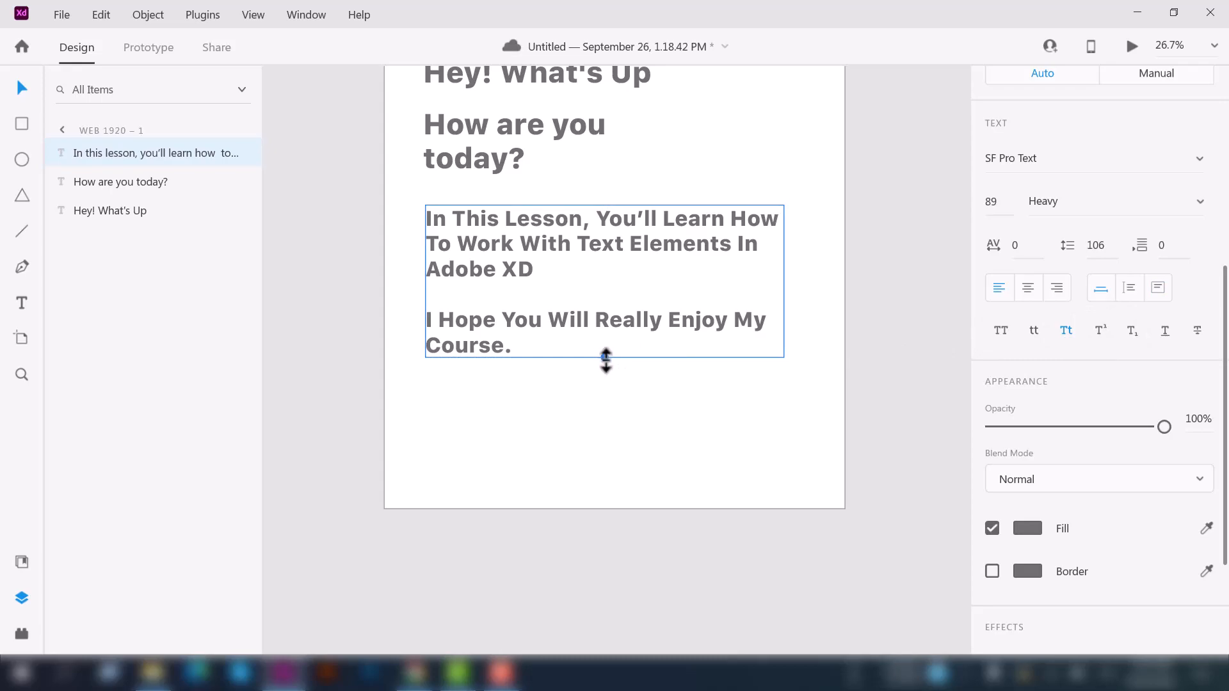
drag(605, 361, 644, 364)
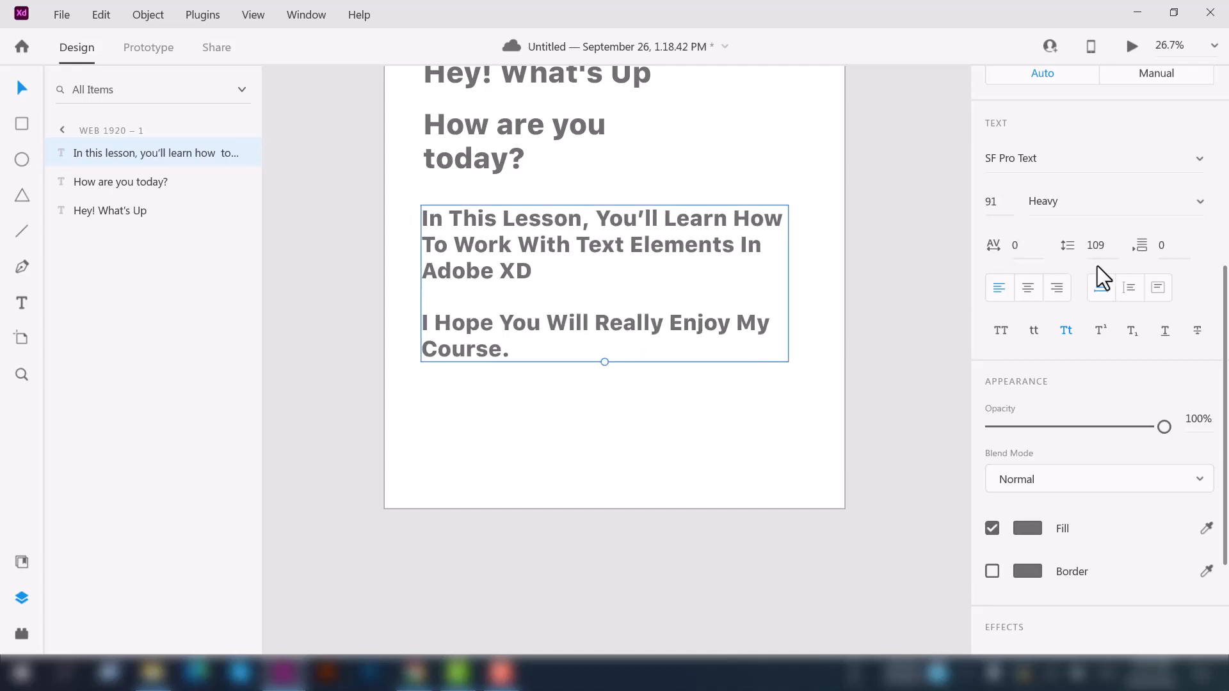
Try auto height and fixed size on the lesson text, adjusting the width of its box in each mode.
click(1127, 289)
drag(790, 281, 813, 301)
click(1159, 288)
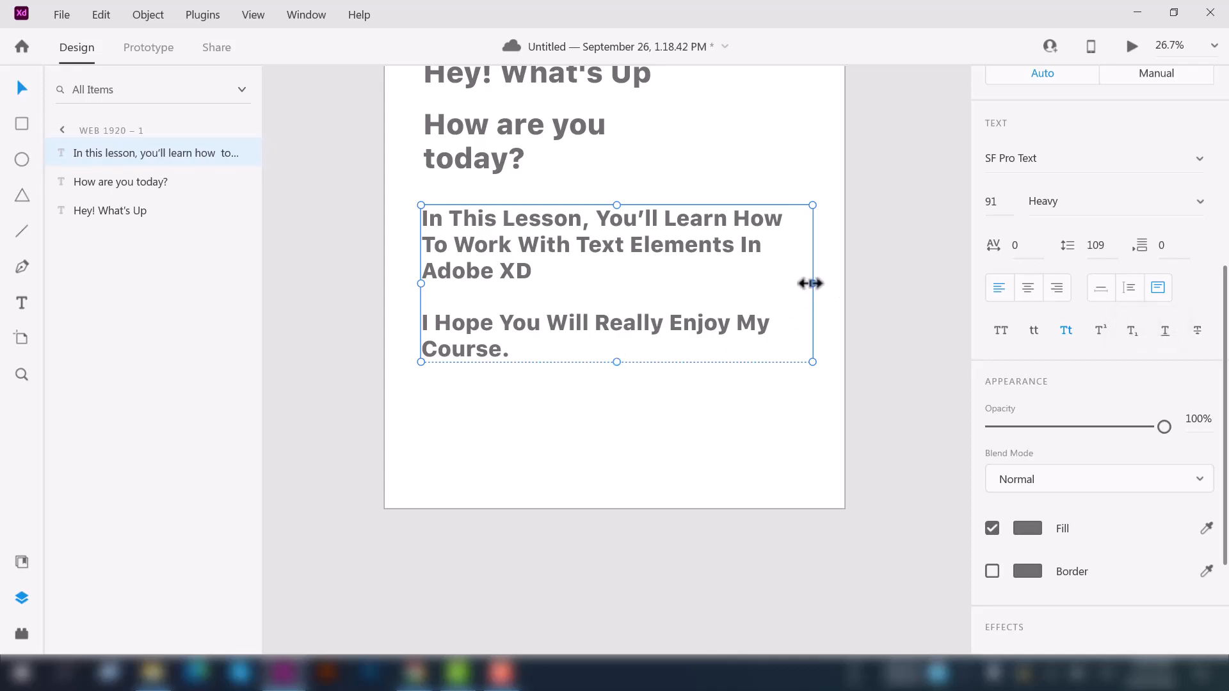
mouse_move(810, 284)
mouse_down()
mouse_move(521, 271)
mouse_move(801, 284)
mouse_up()
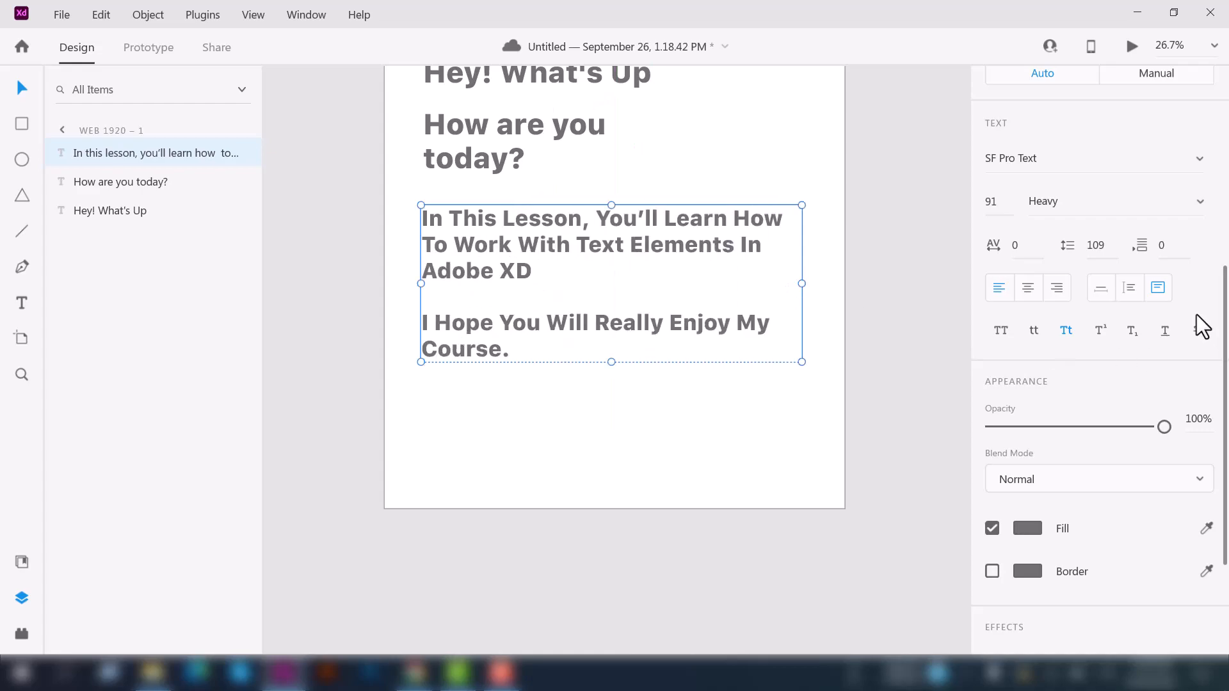
Set the lesson text to auto height, narrow it into a slim column, and move it beside the two headings.
click(1132, 291)
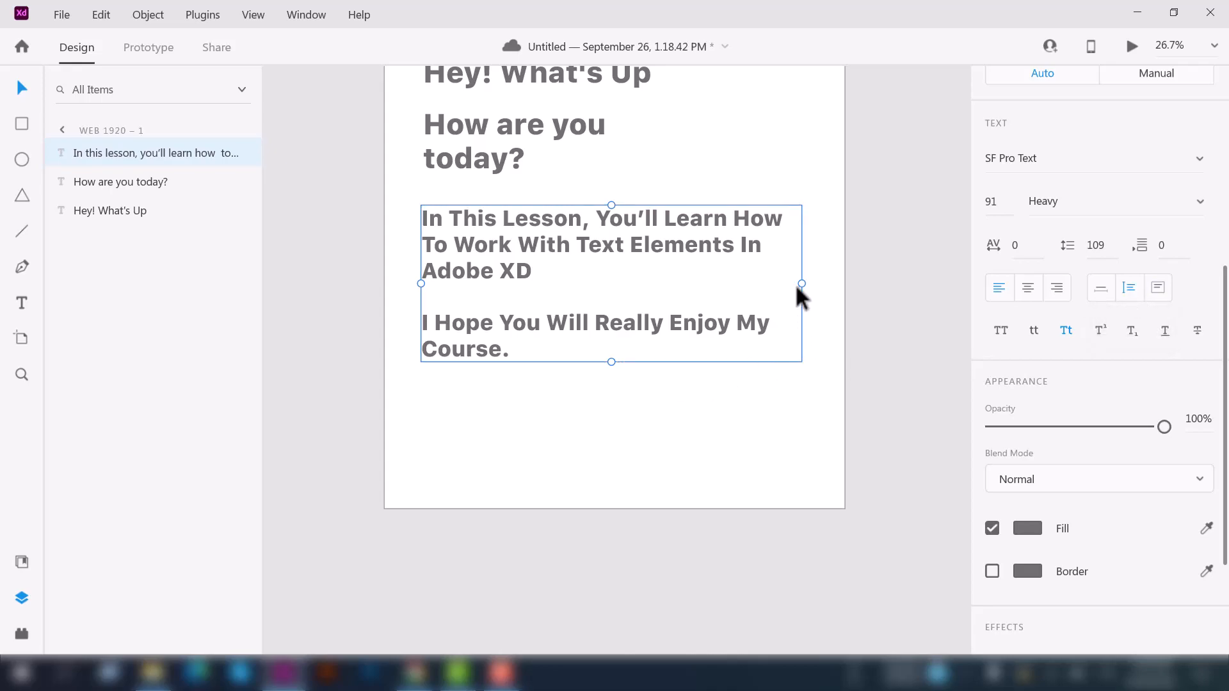
drag(802, 284, 560, 291)
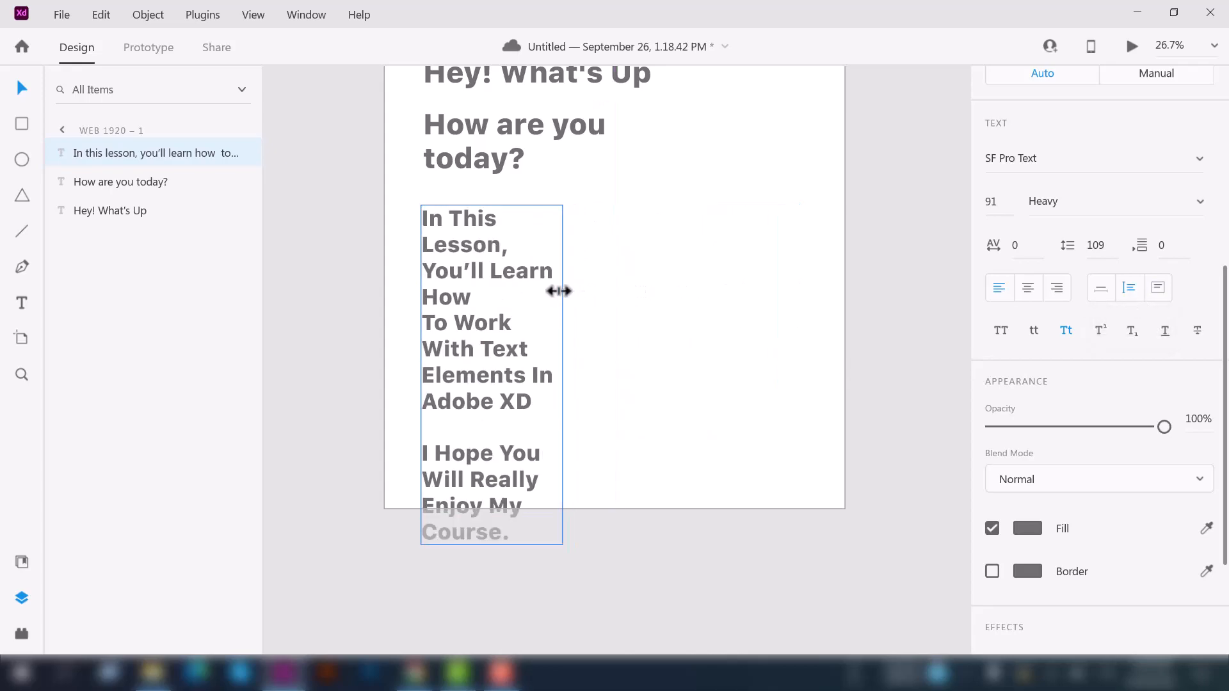
drag(496, 369, 728, 284)
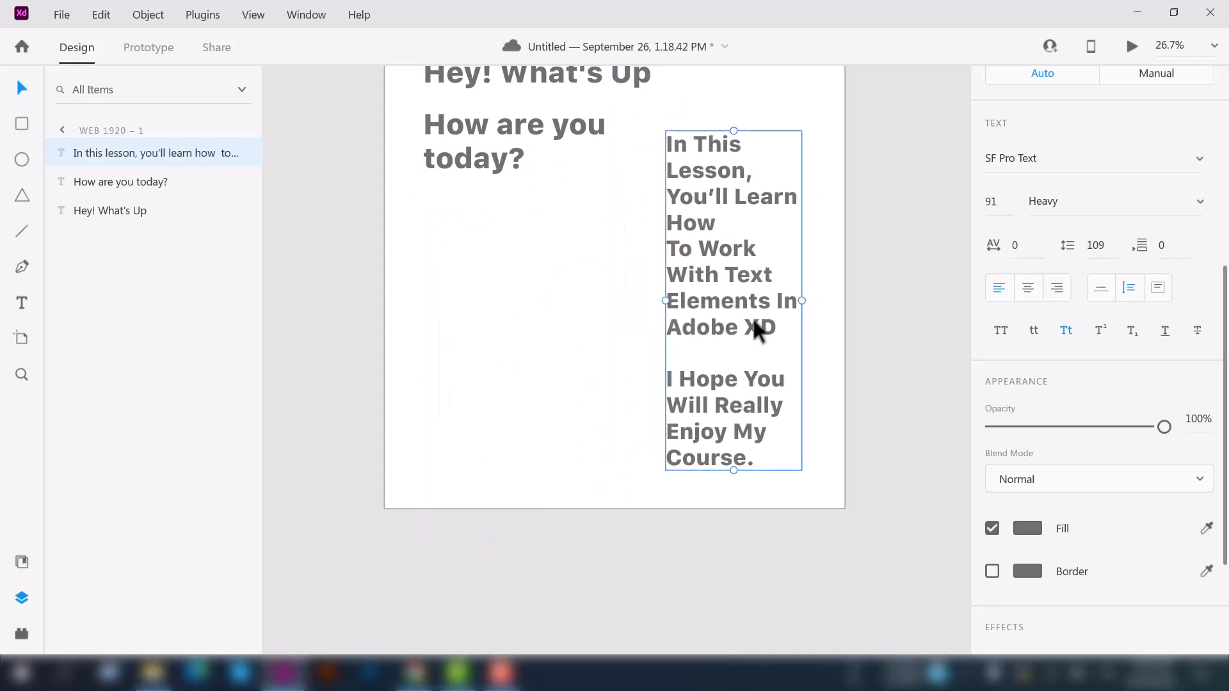
Change the lesson text to uppercase.
scroll(882, 368, up, 1)
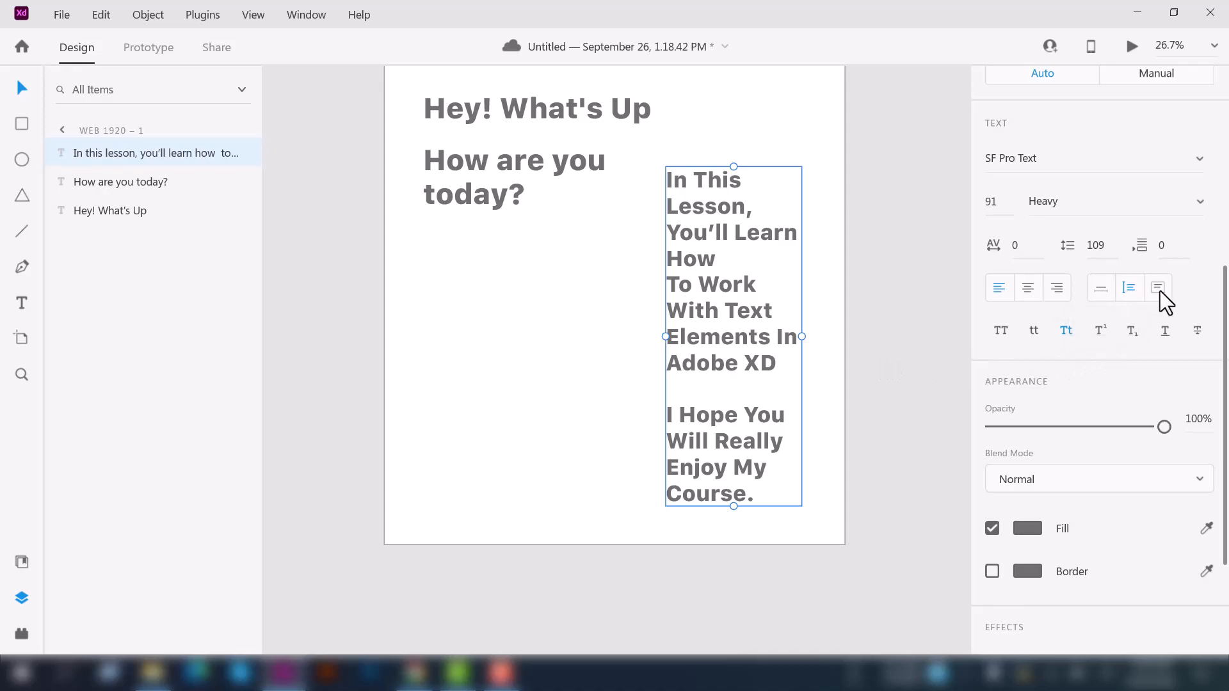
scroll(529, 367, up, 4)
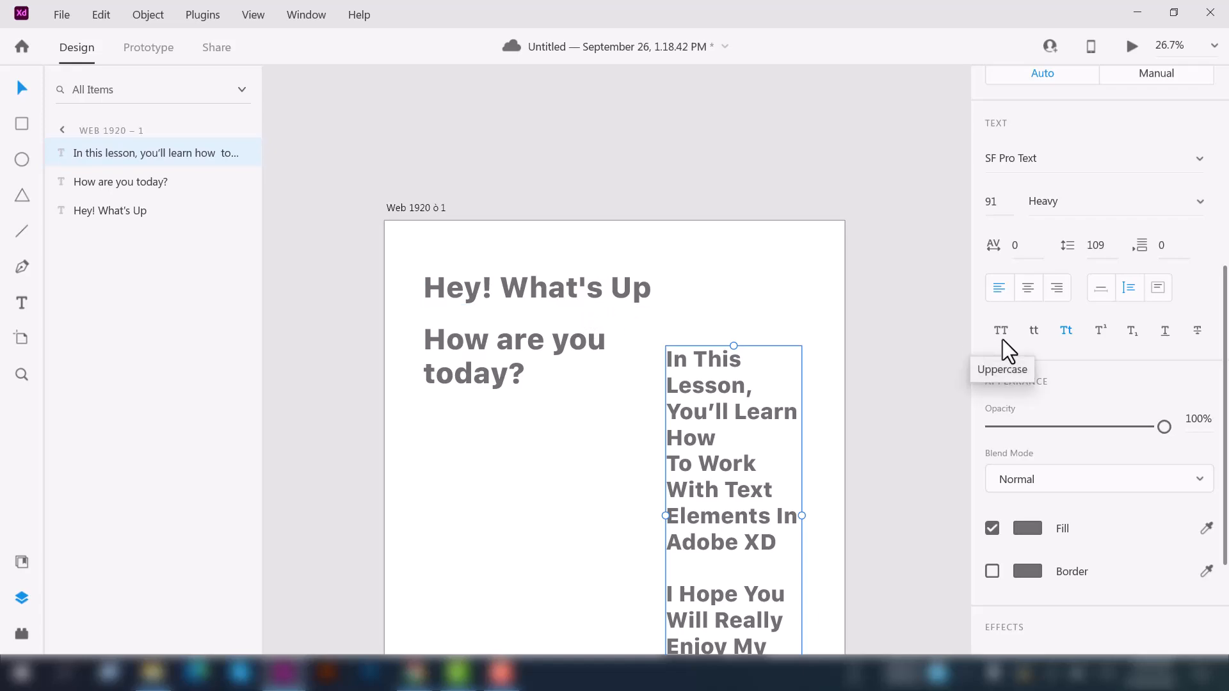
scroll(763, 354, down, 3)
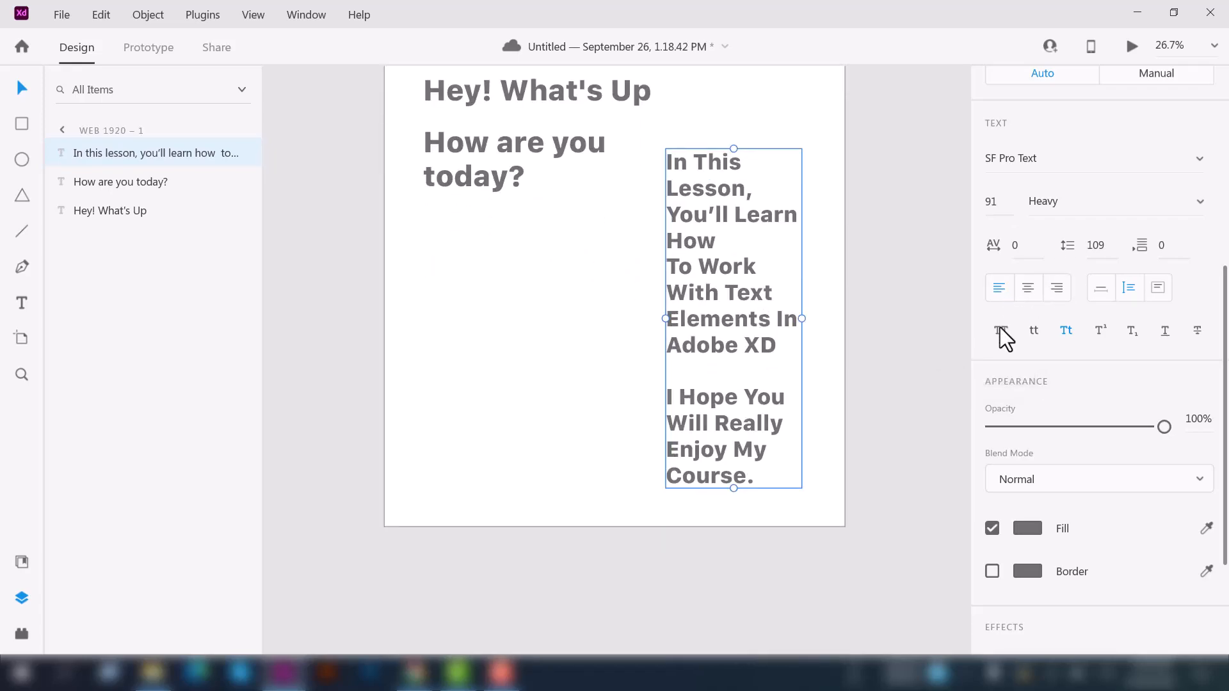
click(1001, 330)
scroll(736, 356, down, 1)
scroll(727, 325, up, 1)
Move the lesson text slightly up and to the right, and shift both headings a little to the left.
drag(727, 325, 739, 287)
scroll(598, 192, up, 1)
click(576, 173)
drag(576, 173, 560, 173)
drag(512, 232, 502, 236)
Remove uppercase from the lesson text, try lowercase, and return it to title case.
click(712, 282)
scroll(713, 282, down, 1)
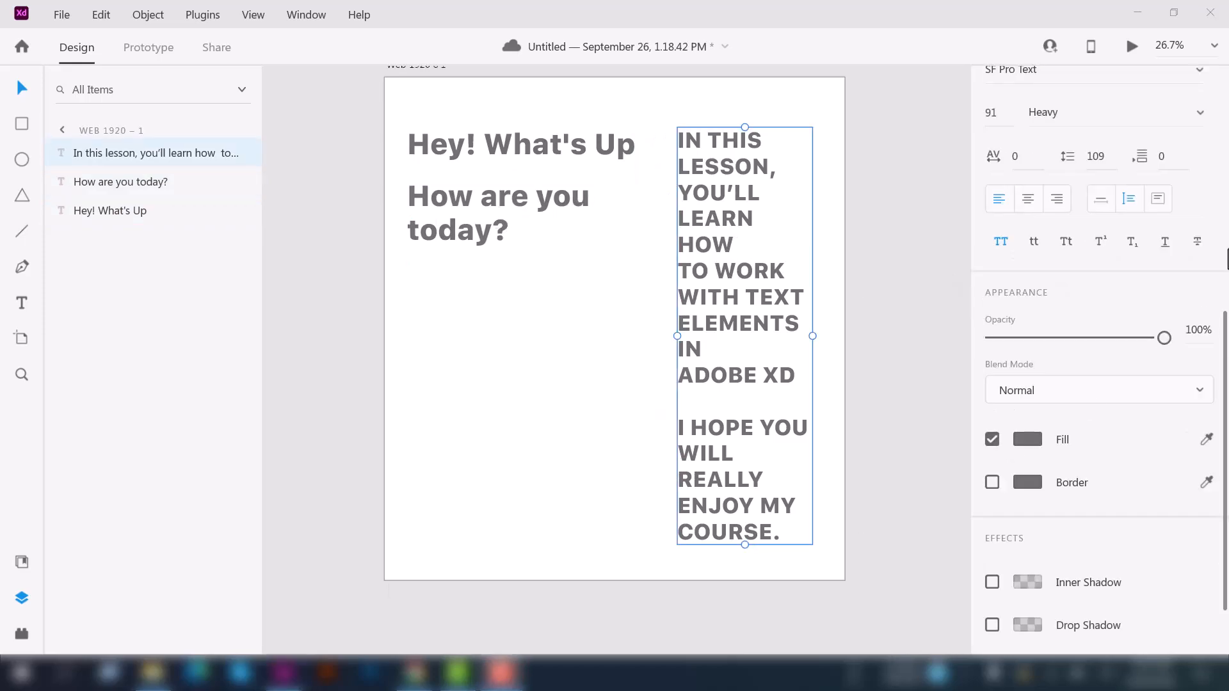
scroll(1029, 298, up, 3)
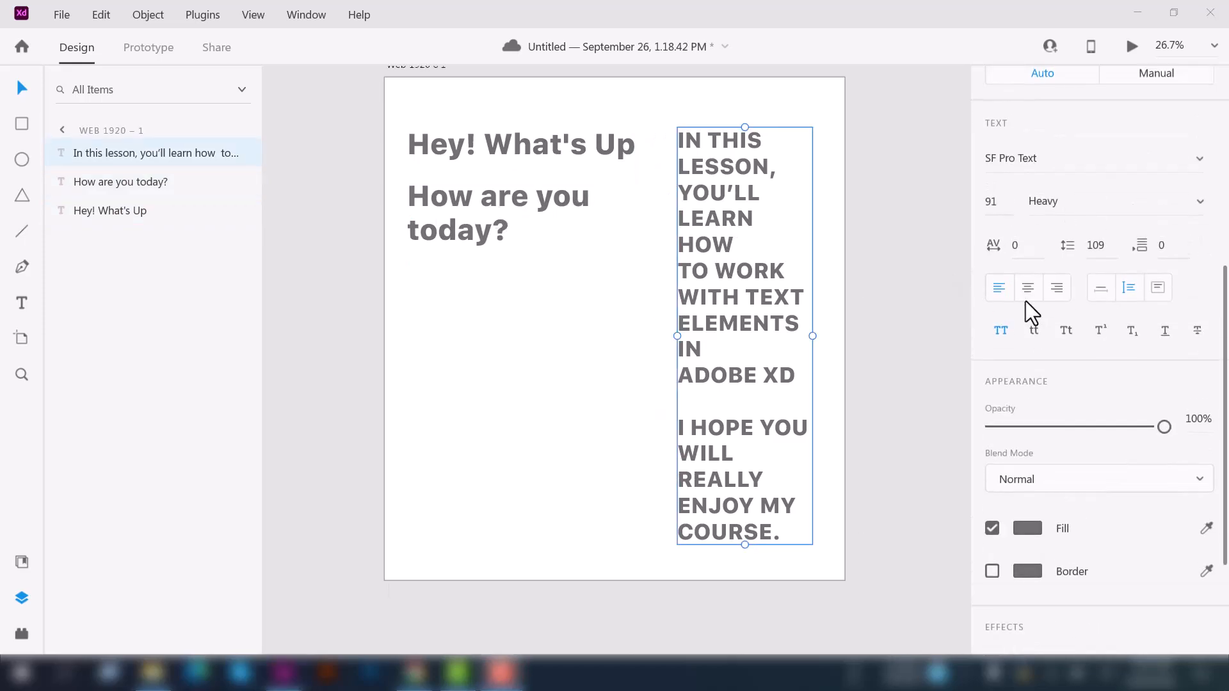
click(1001, 331)
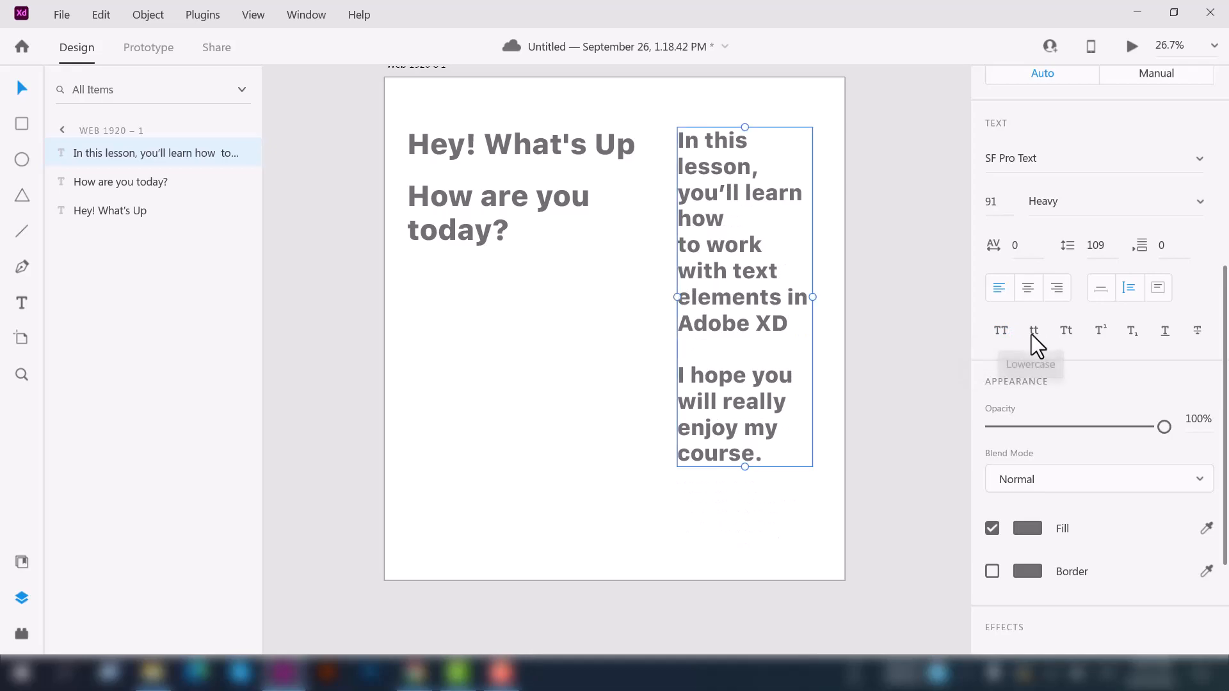
click(1032, 334)
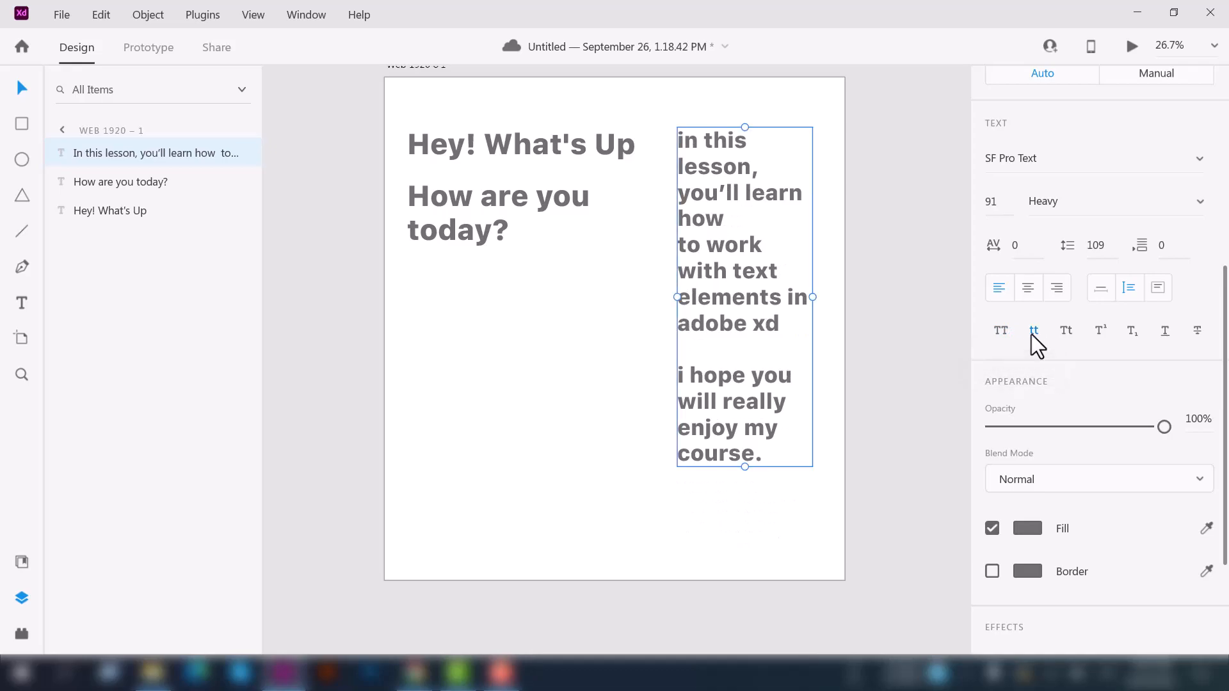
click(1073, 327)
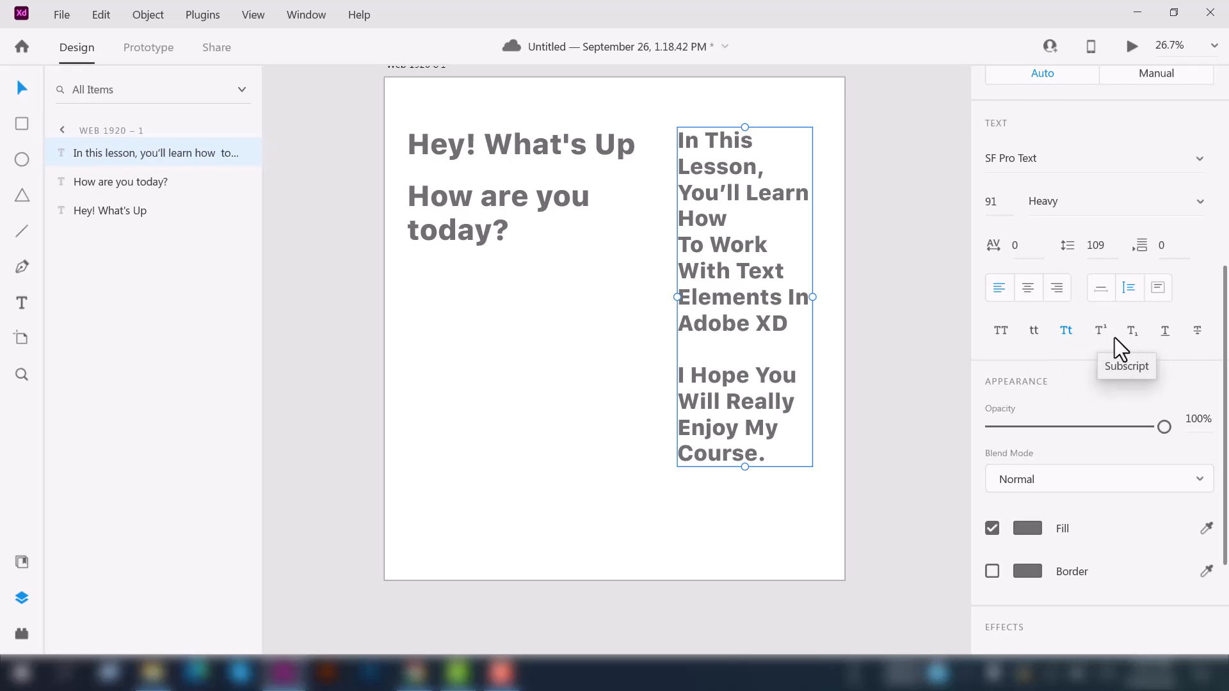
Make the word "Up" in the "Hey! What's Up" heading superscript and fill it with bright green.
click(544, 285)
click(27, 300)
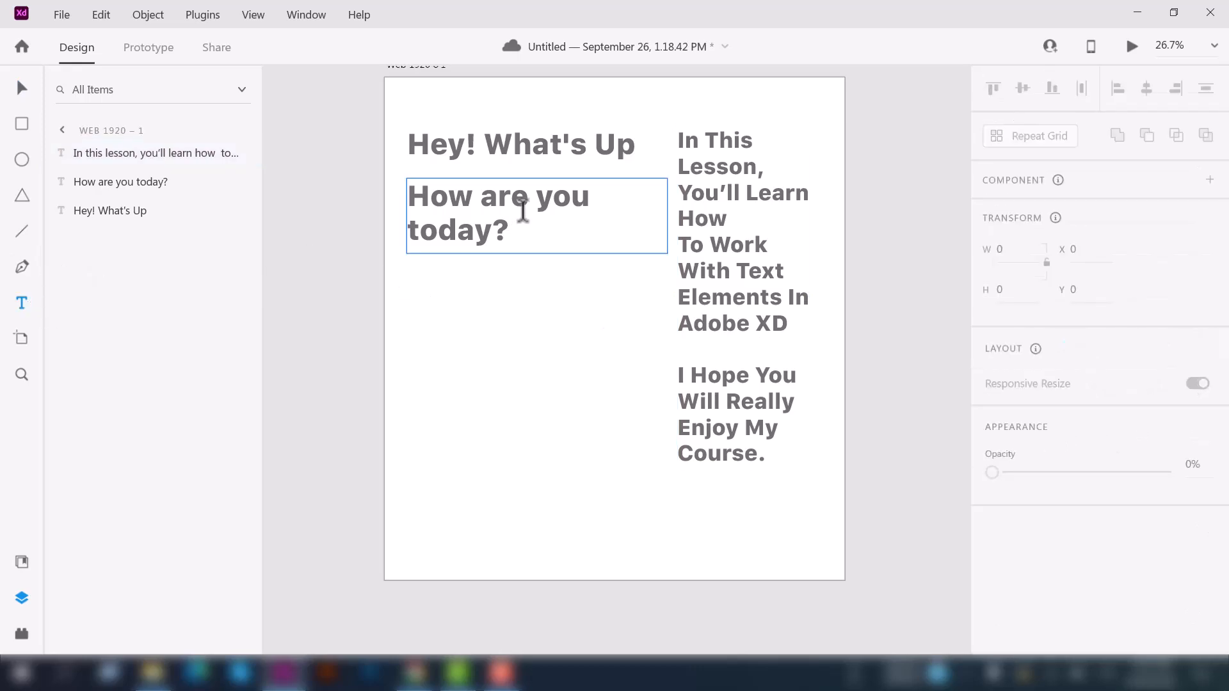
click(606, 142)
drag(598, 145, 637, 149)
scroll(1111, 356, down, 5)
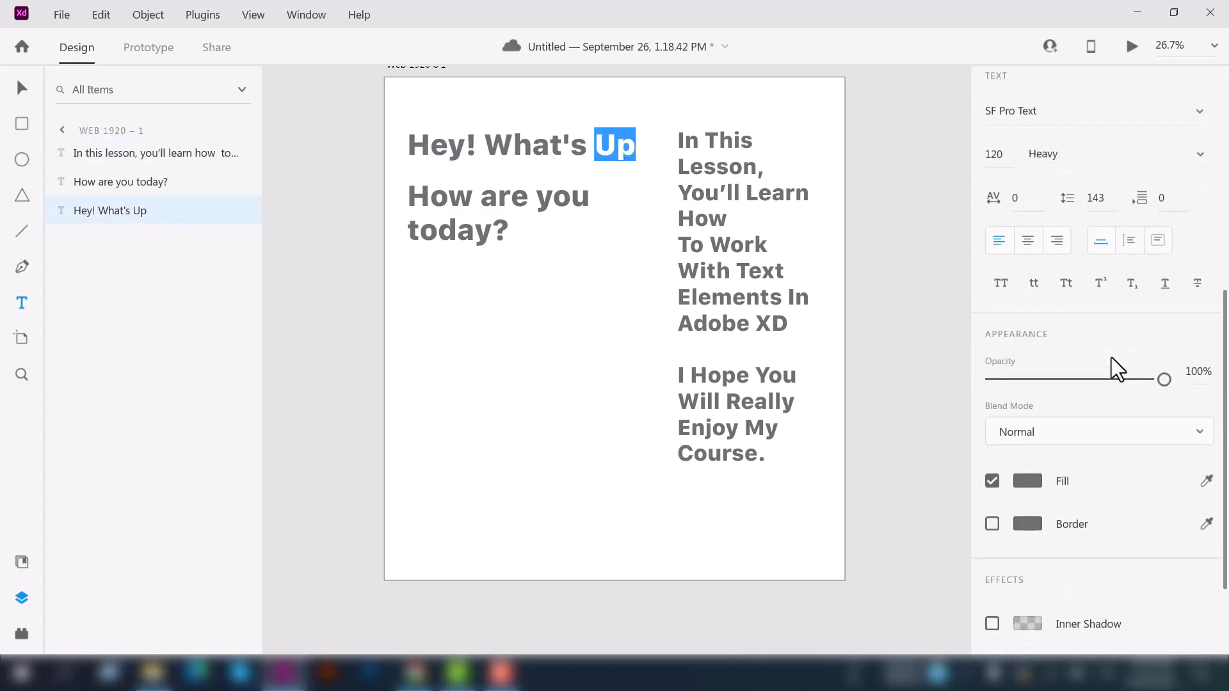
click(1102, 285)
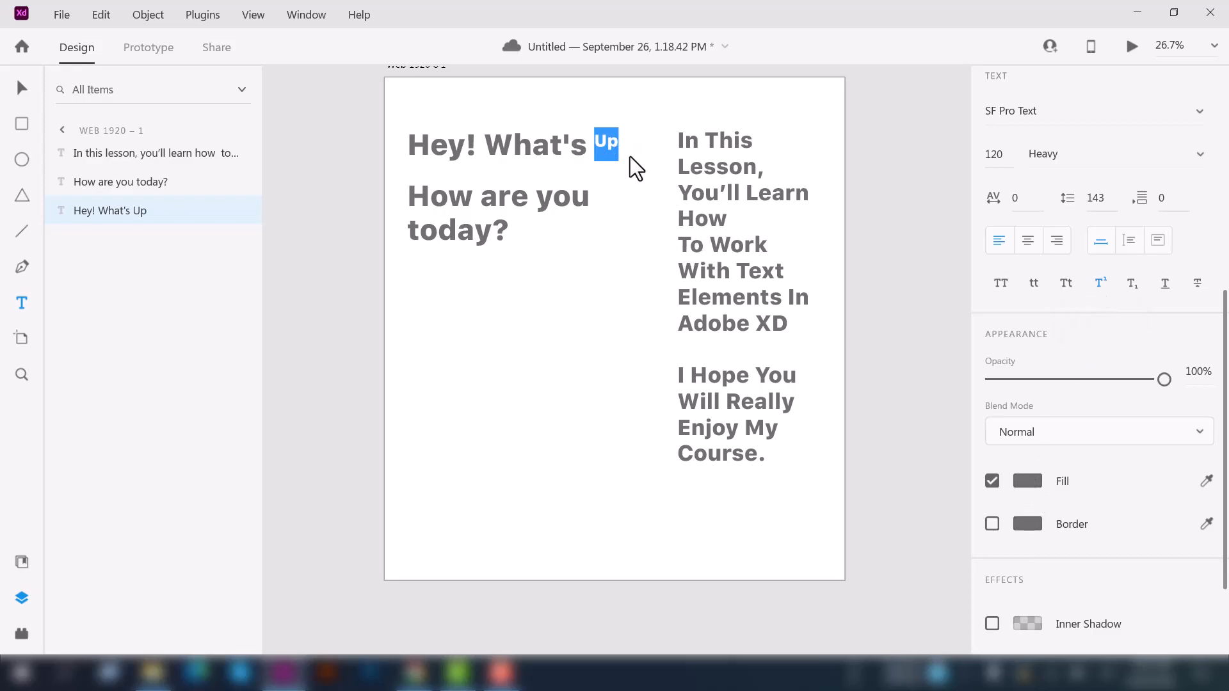
click(1026, 478)
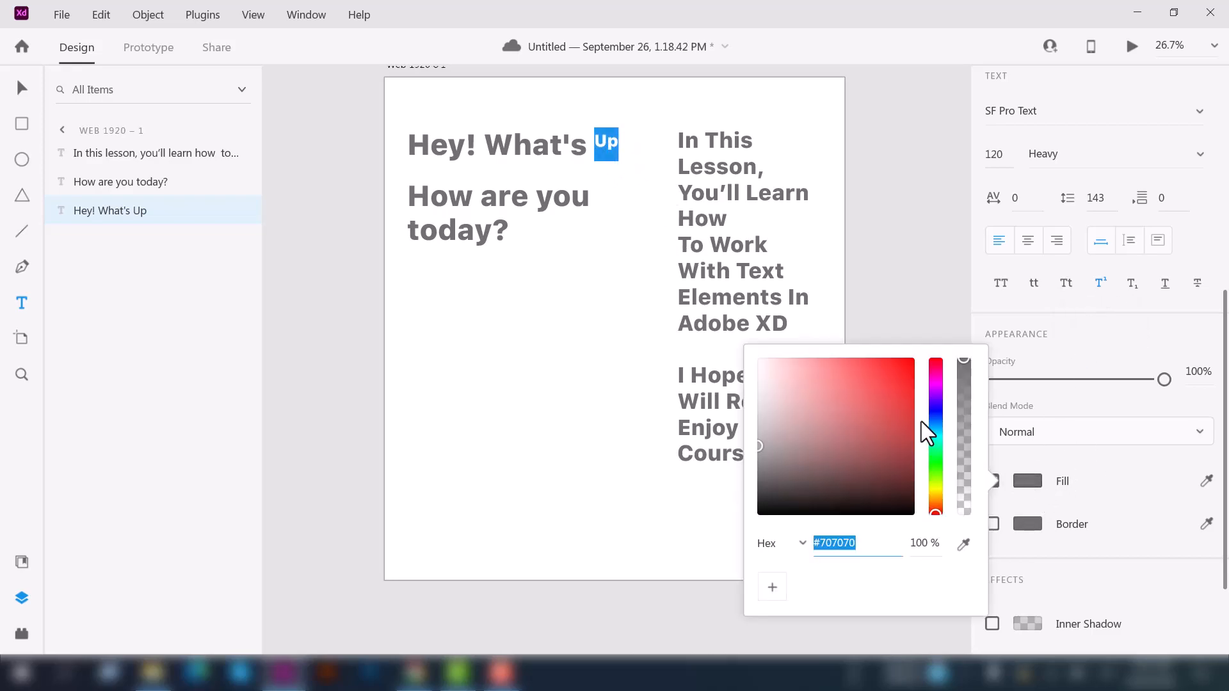
drag(892, 376, 903, 358)
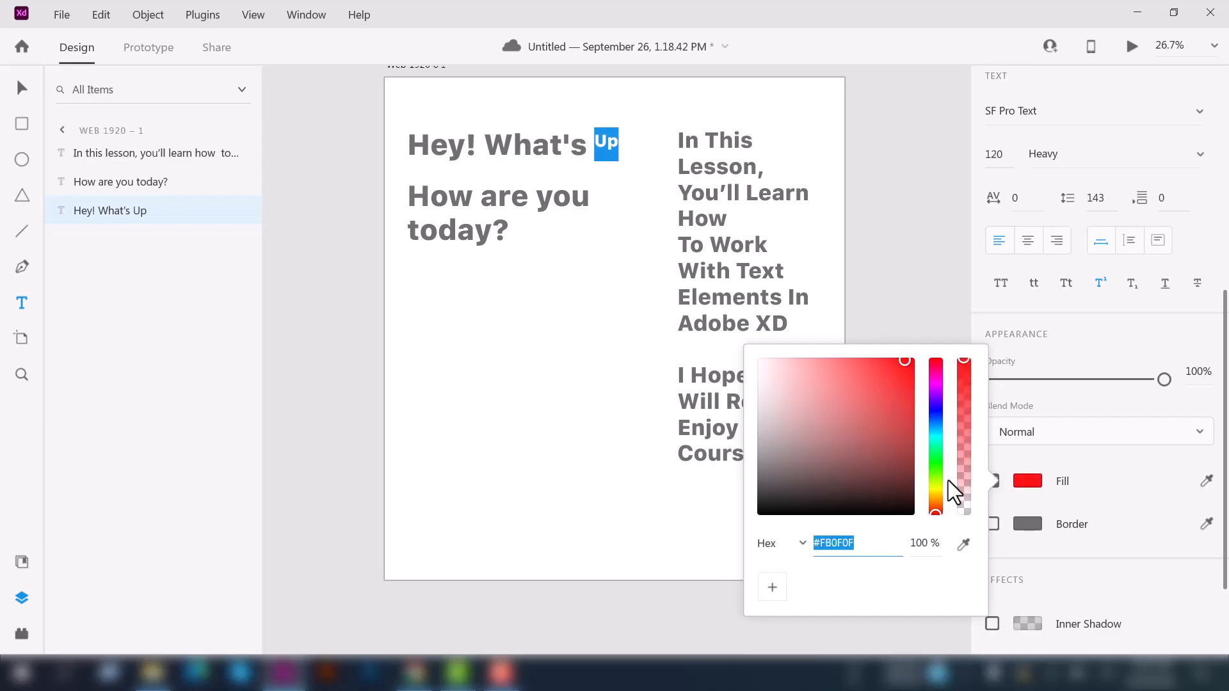
click(935, 455)
click(656, 315)
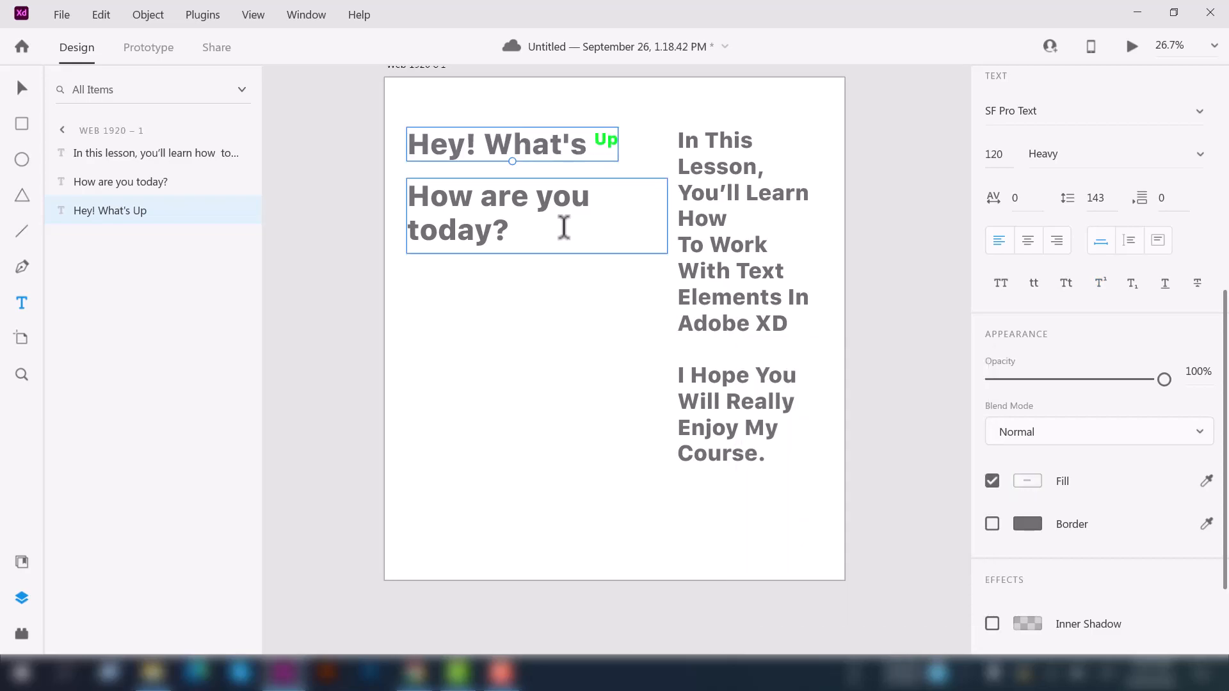
Change the word "Up" in the heading from superscript to subscript.
double_click(605, 141)
scroll(1207, 467, down, 2)
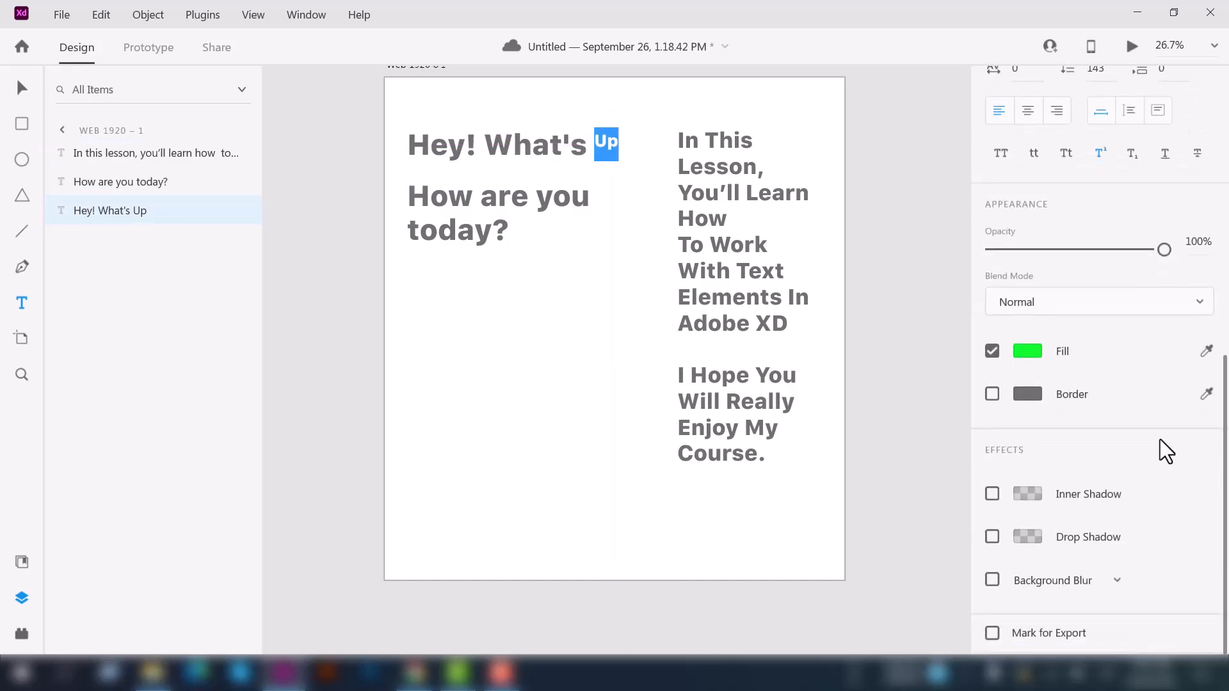
scroll(1158, 439, up, 3)
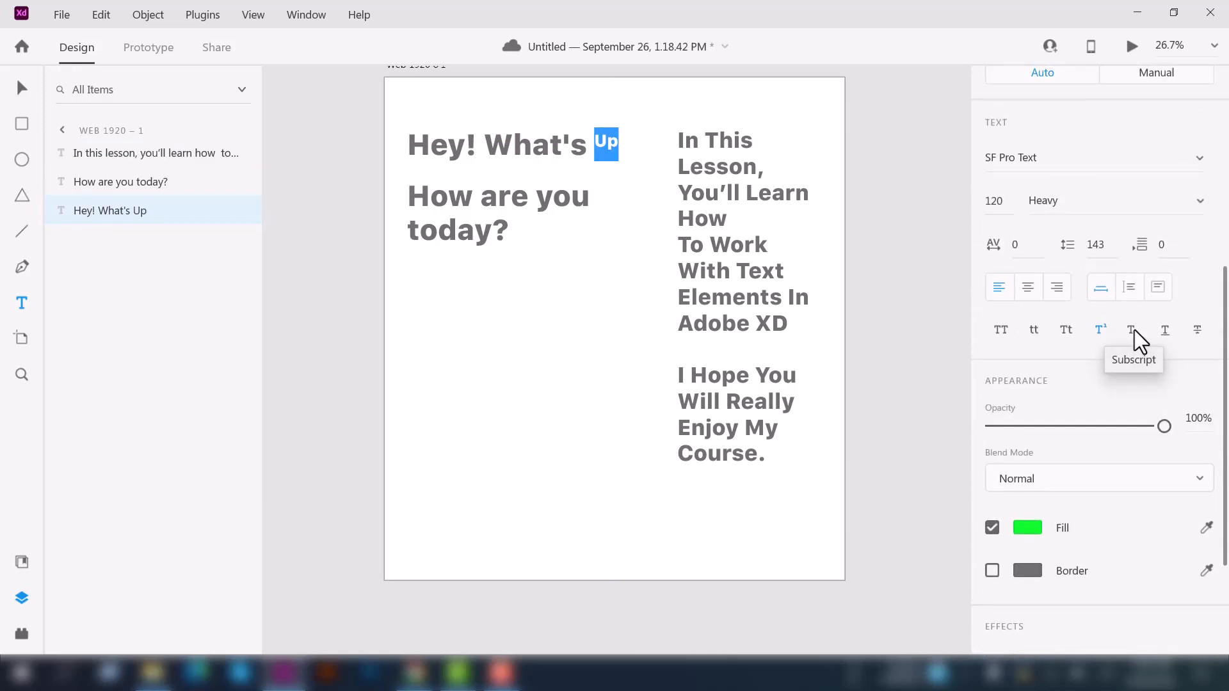
click(1132, 329)
key(Escape)
scroll(569, 119, up, 2)
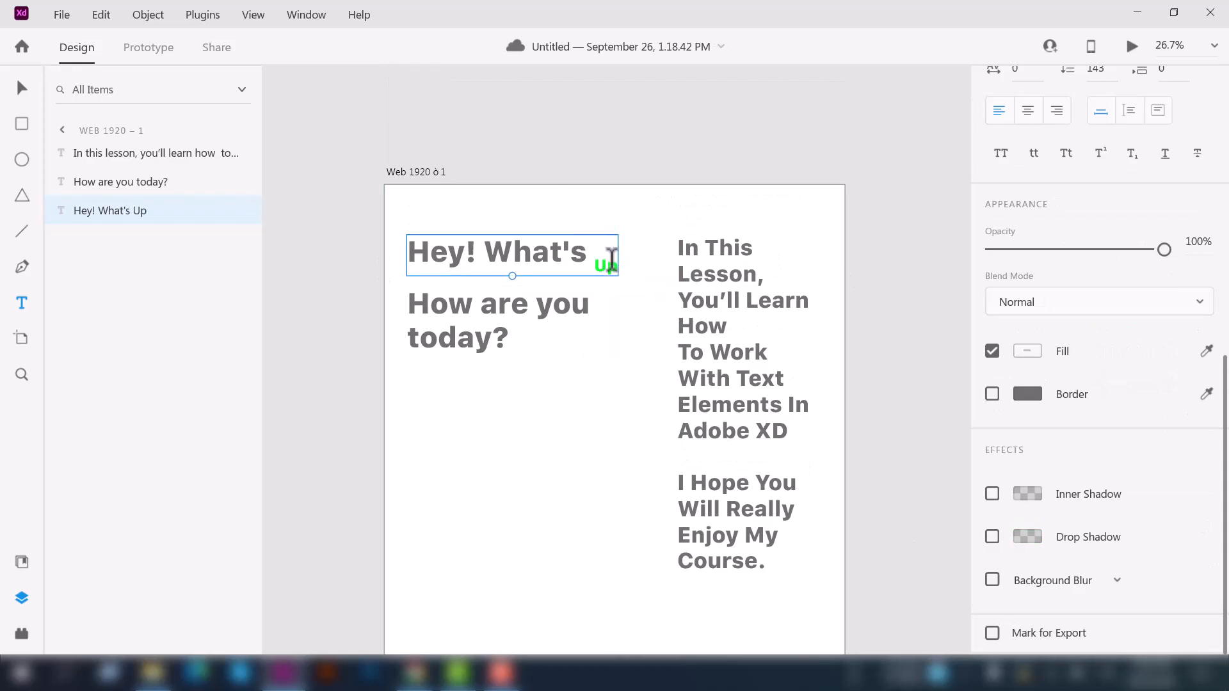
Remove the subscript from the word "Up" so that it uses the normal baseline and size.
drag(584, 258, 624, 258)
click(1132, 154)
click(1131, 156)
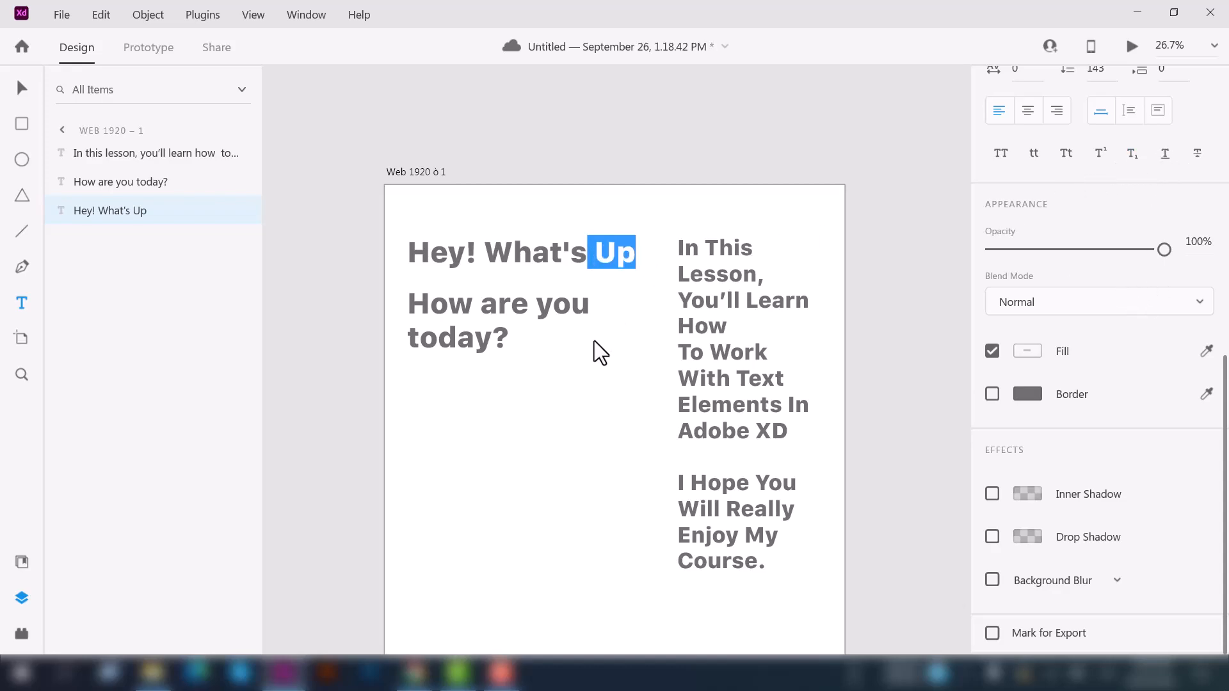
key(Escape)
scroll(707, 323, down, 3)
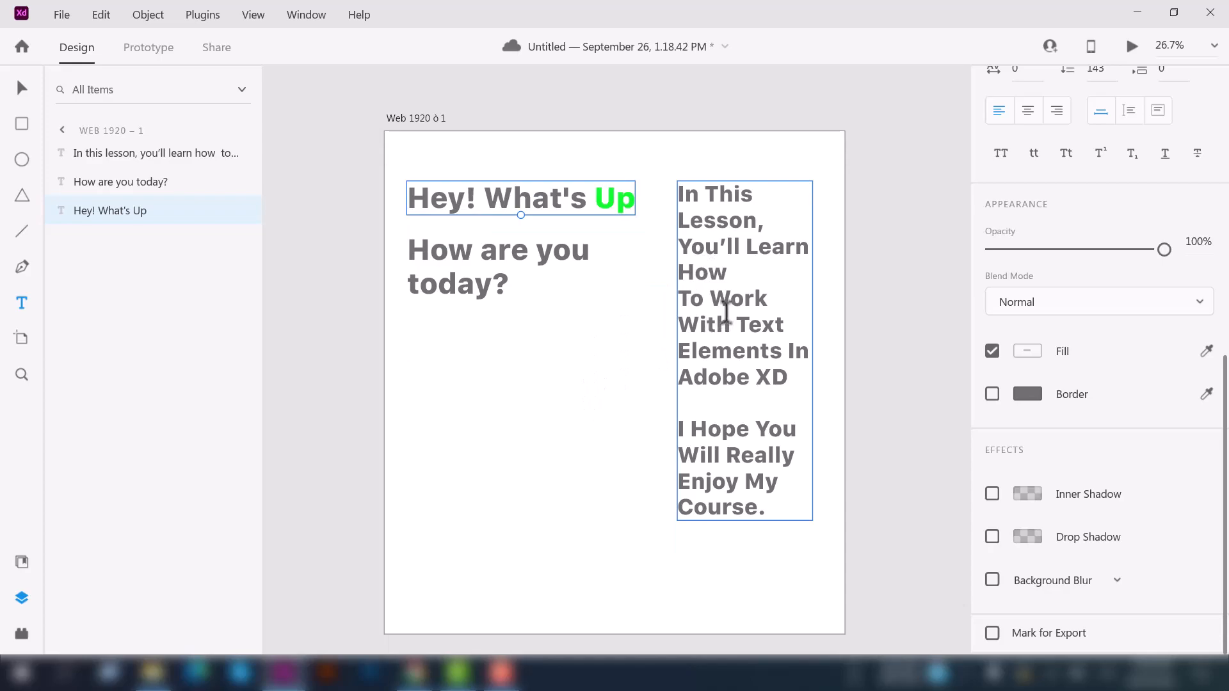
Underline the entire lesson text.
click(725, 311)
key(ctrl+a)
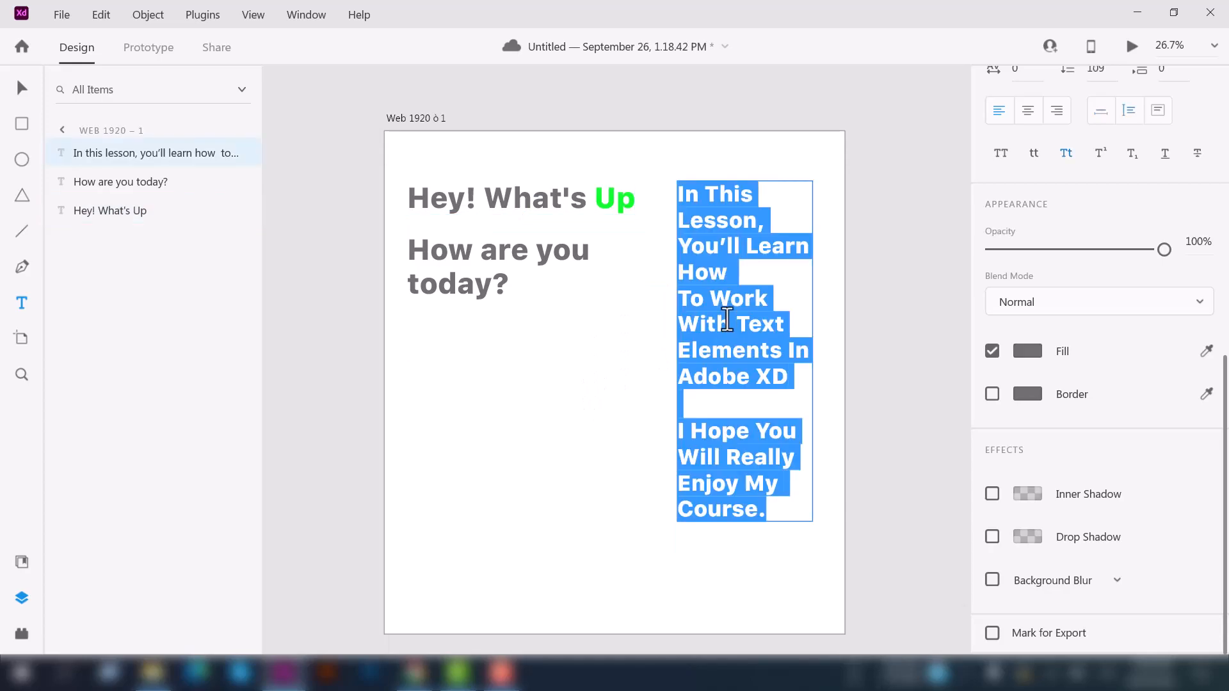
click(1166, 156)
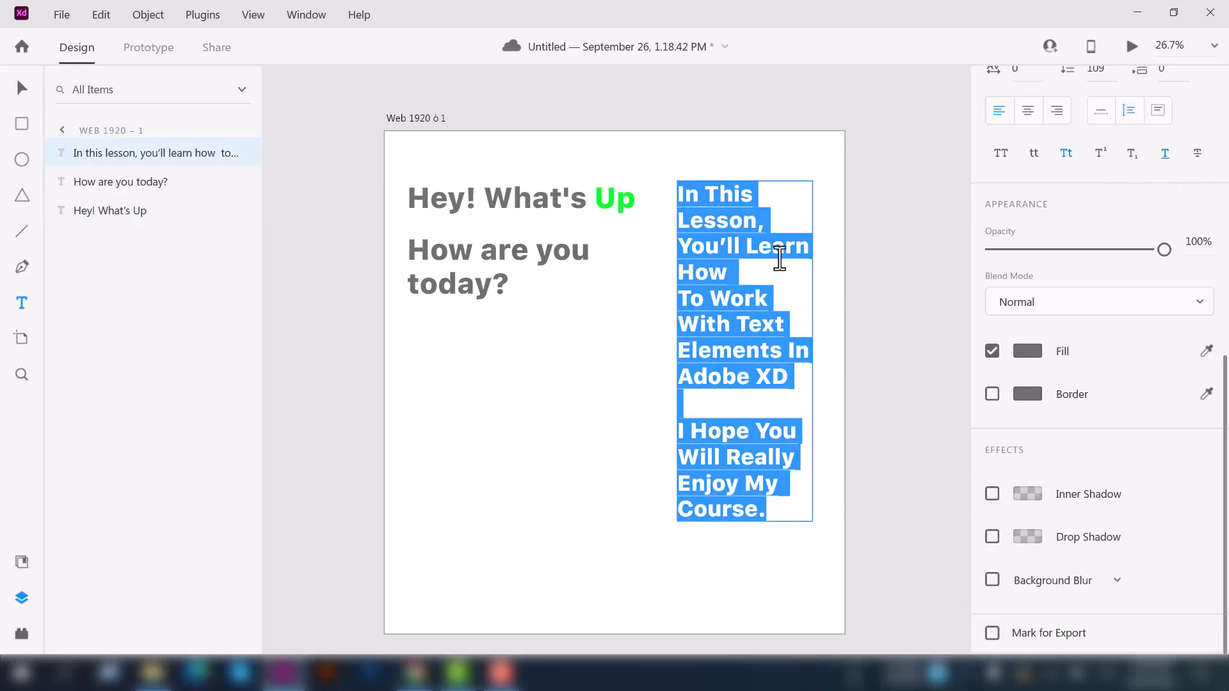
key(Escape)
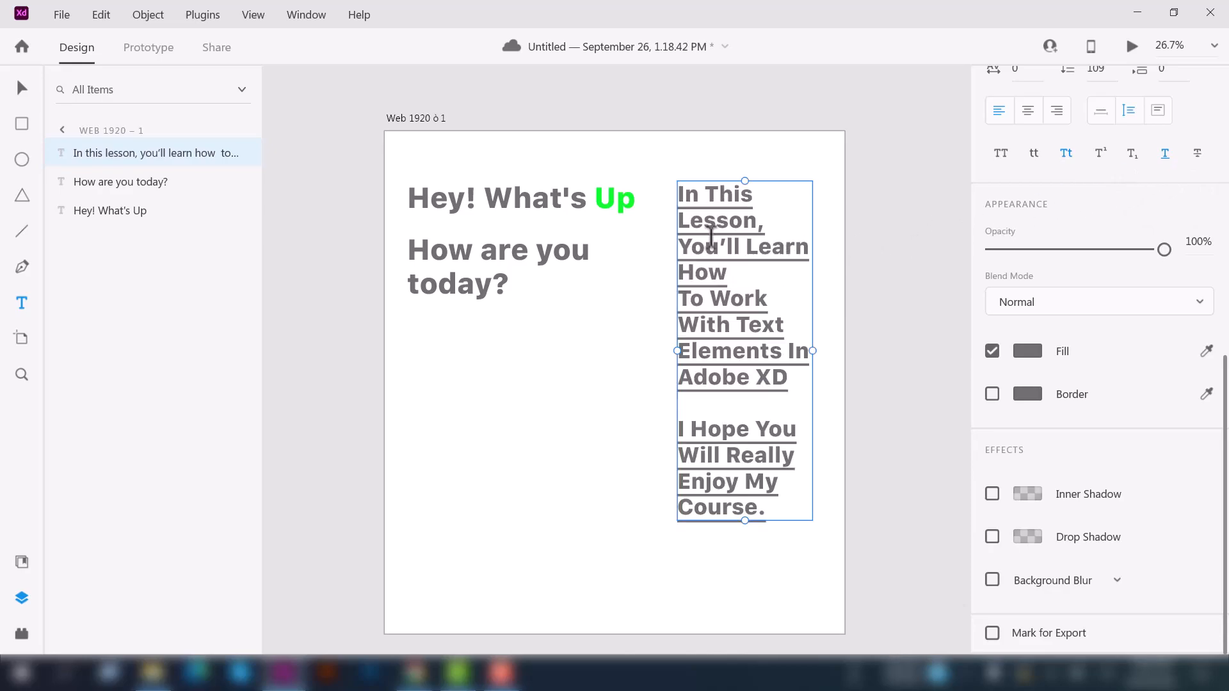
scroll(716, 324, down, 2)
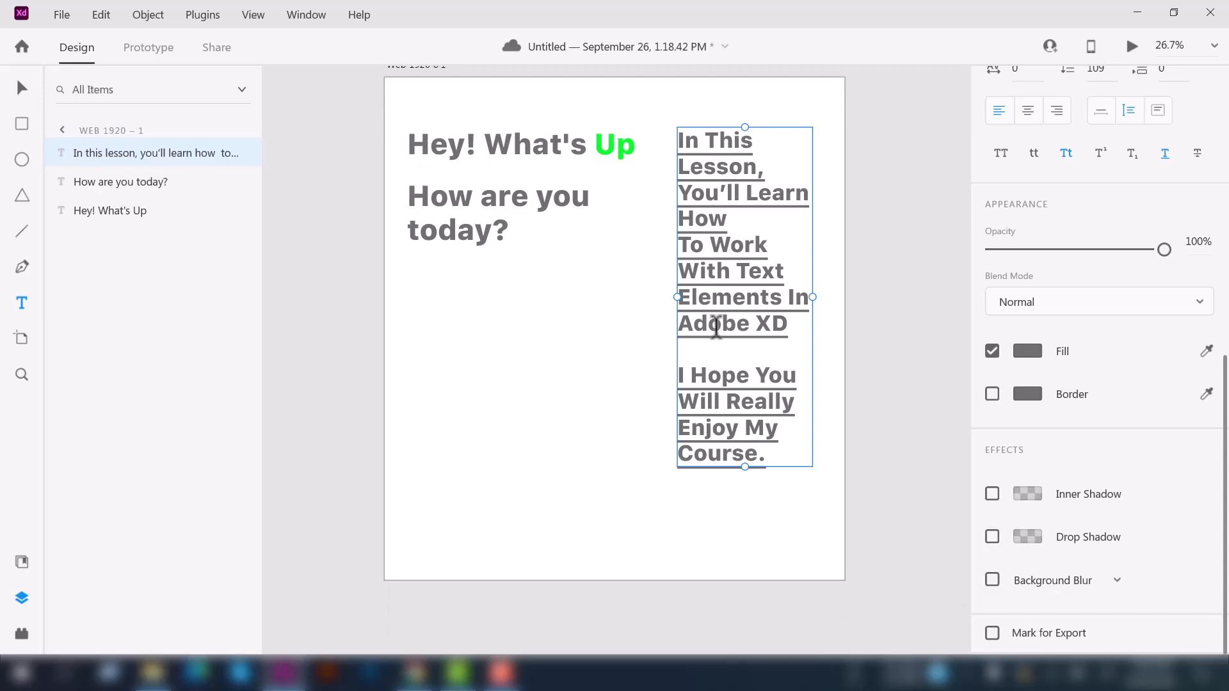
Apply strikethrough to the lesson text and remove its underline.
click(1197, 154)
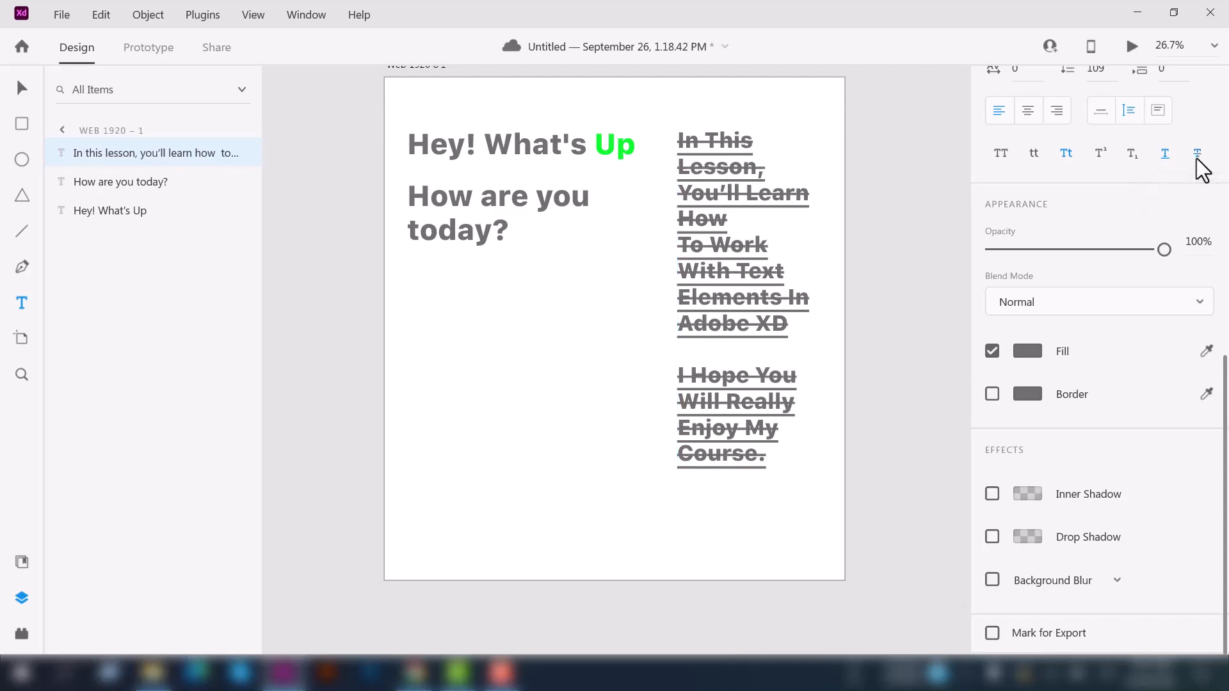
click(1167, 157)
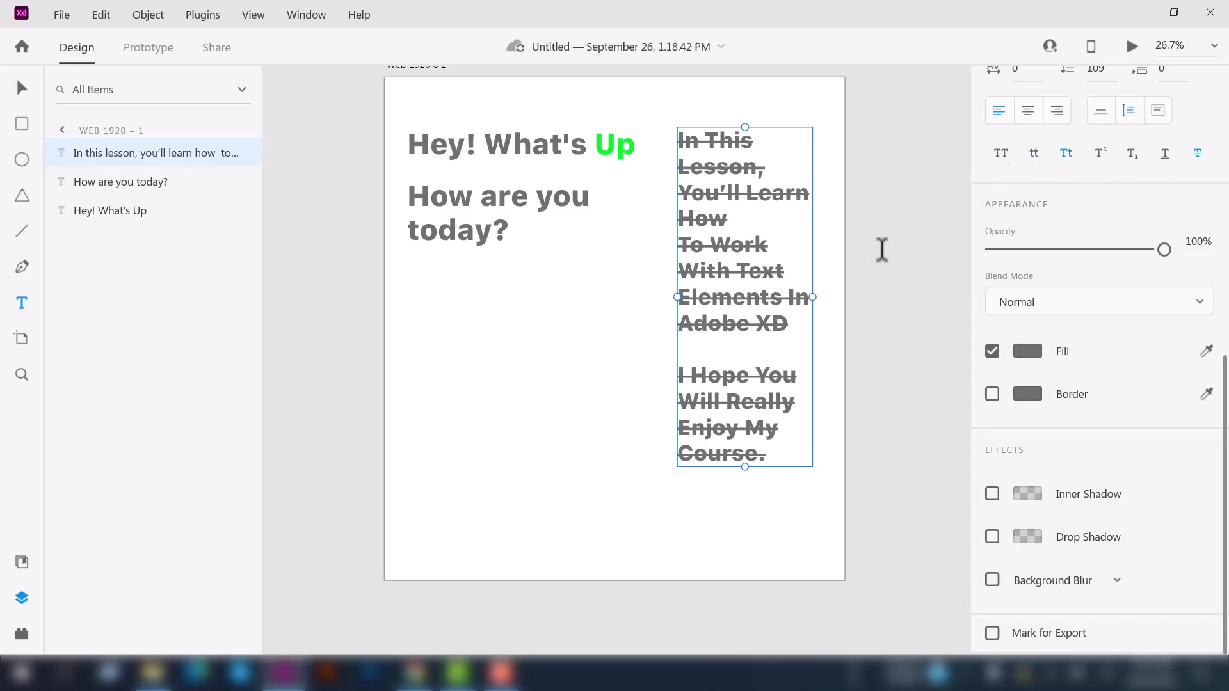
click(741, 455)
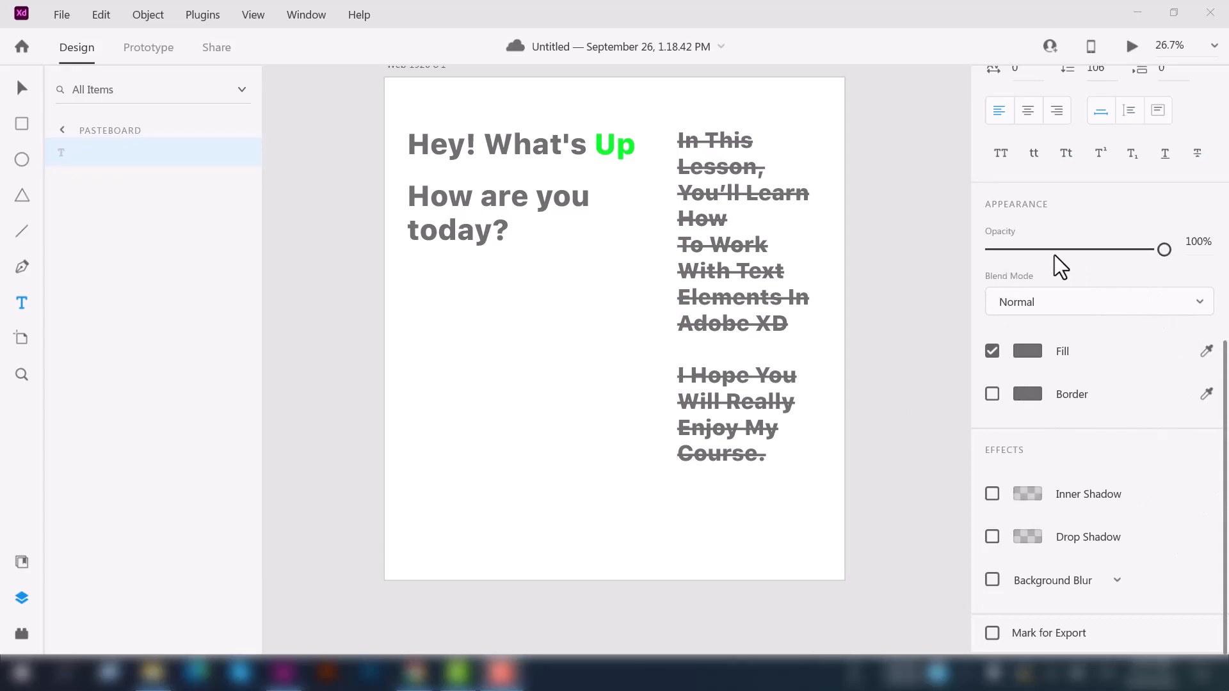
scroll(1127, 416, up, 6)
scroll(1093, 406, down, 3)
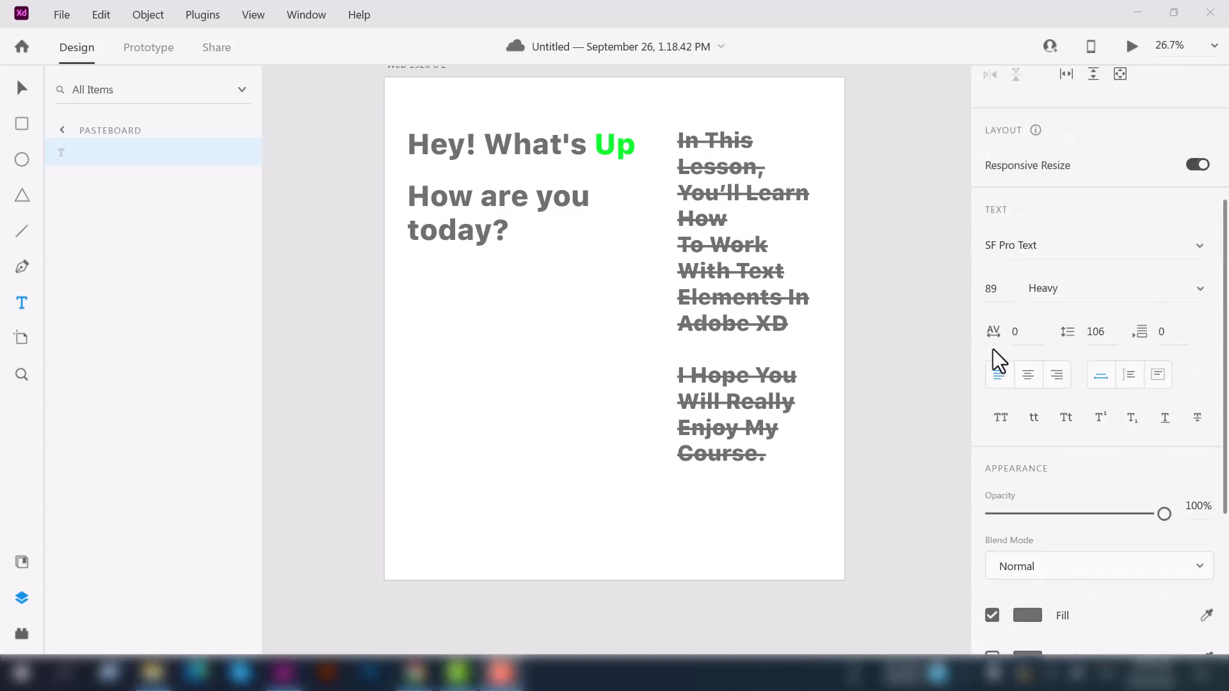